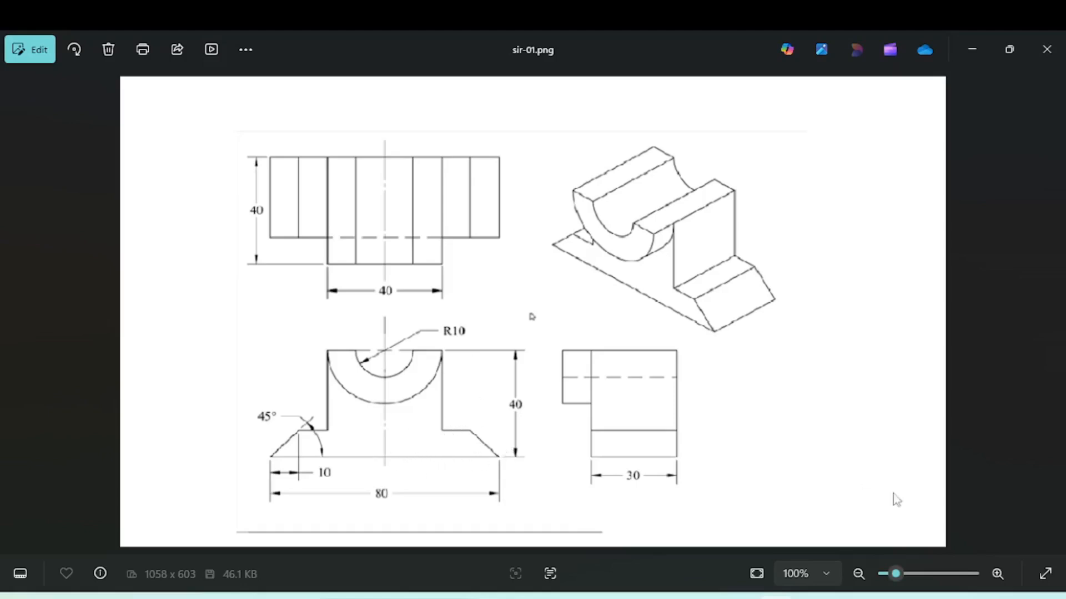
Step: Switch to SOLIDWORKS and start a new sketch on the Front Plane
left_click(676, 589)
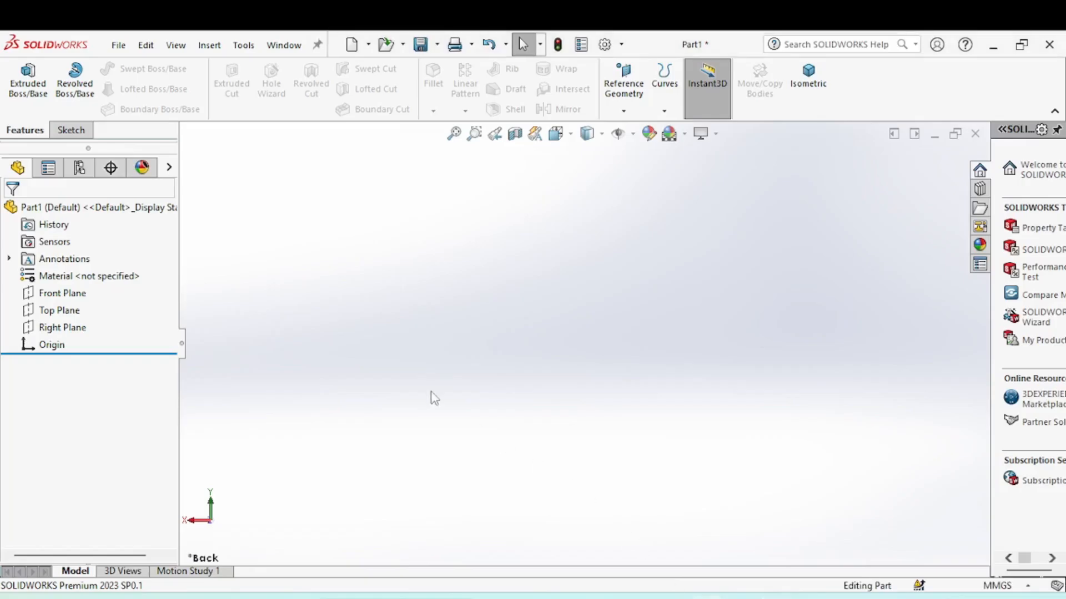
left_click(65, 295)
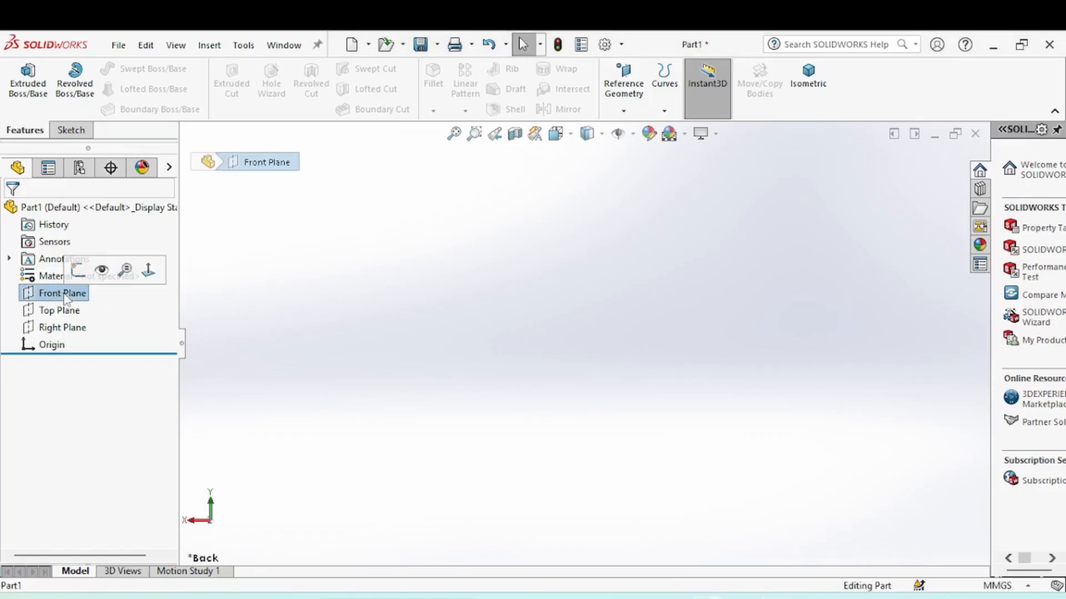
left_click(77, 270)
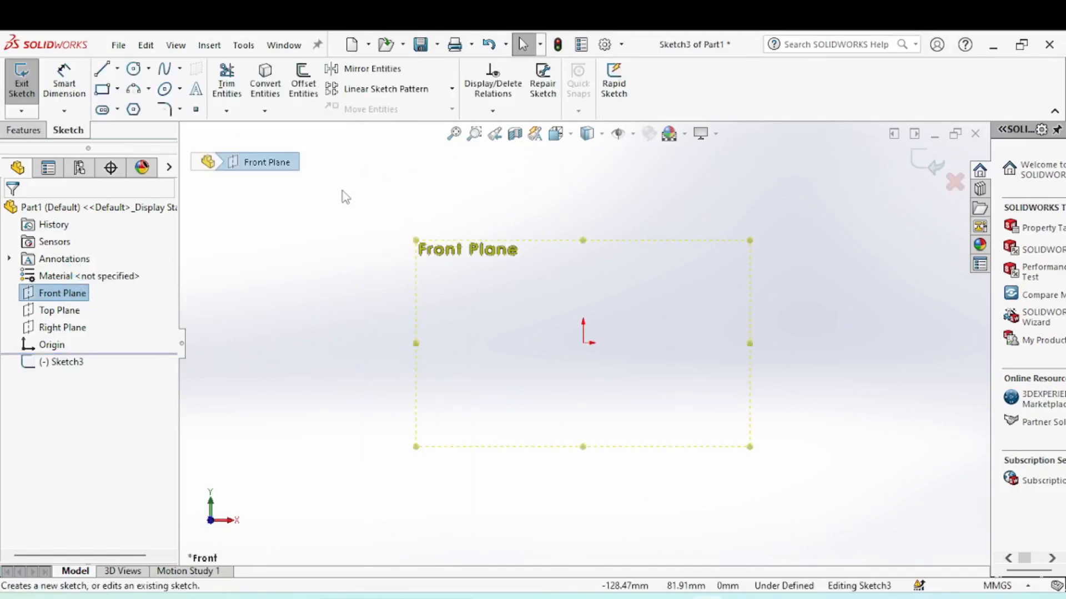
Step: Draw a vertical centerline about 198 mm long through the origin, extending above and below it
left_click(117, 68)
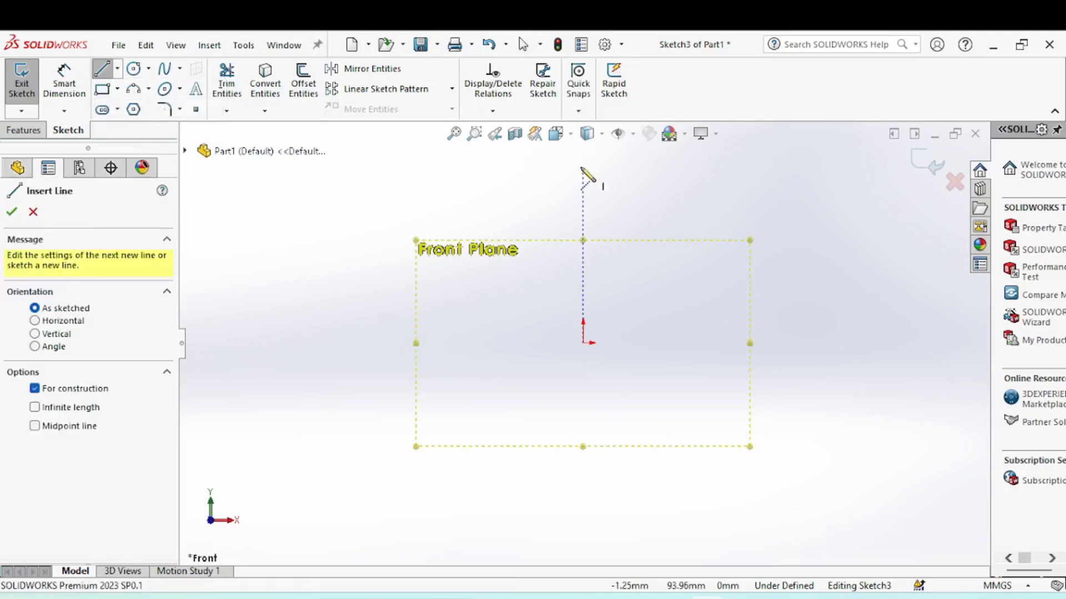
left_click(583, 168)
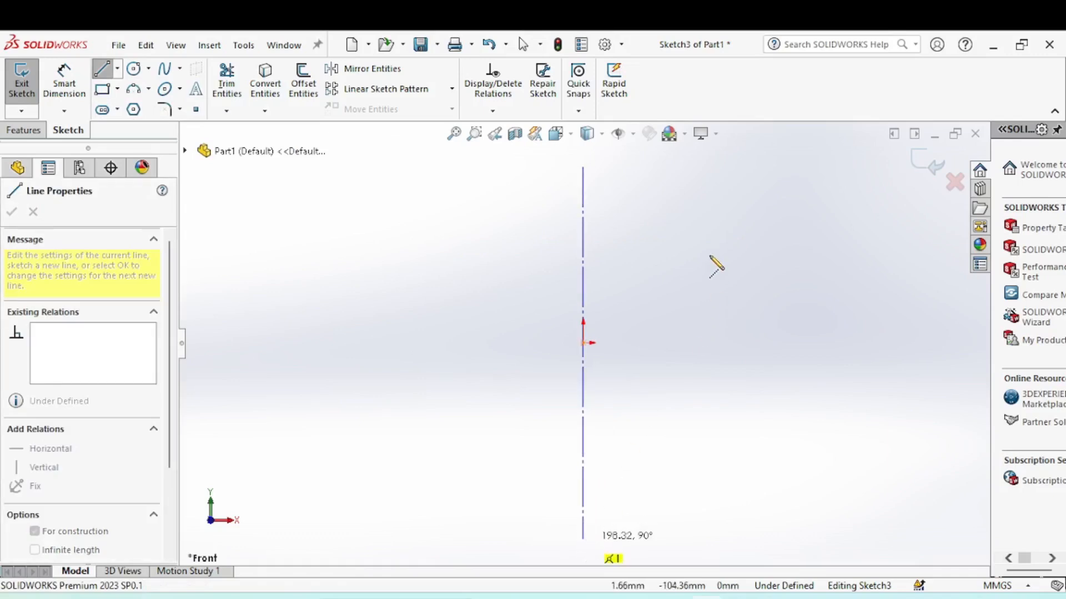
left_click(583, 539)
right_click(722, 264)
left_click(738, 268)
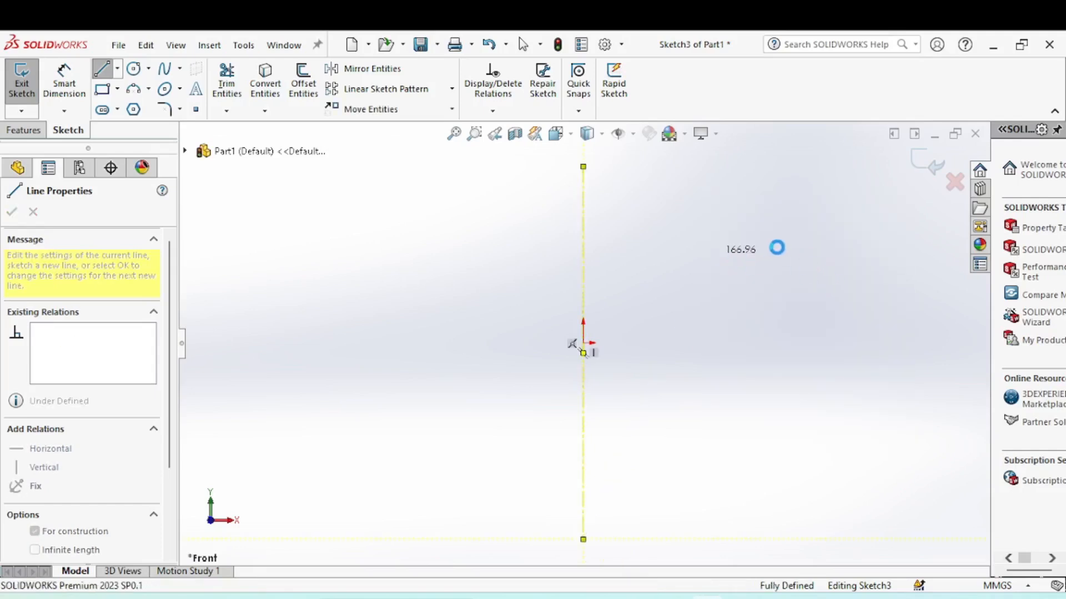
Step: Draw a long horizontal centerline through the origin, extending well past the vertical centerline on both sides
right_click(752, 237)
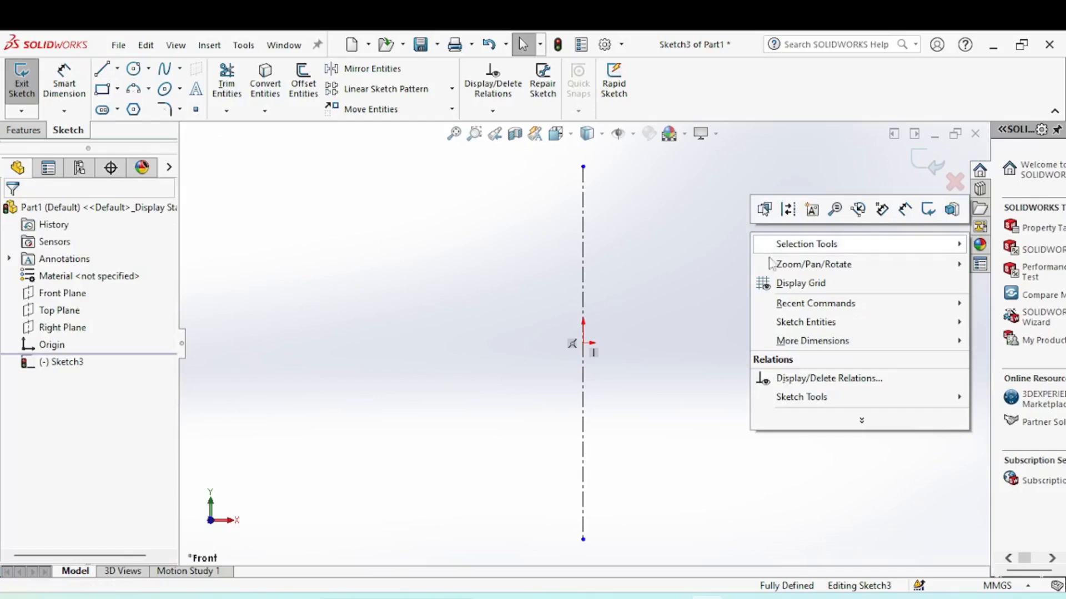
mouse_move(796, 305)
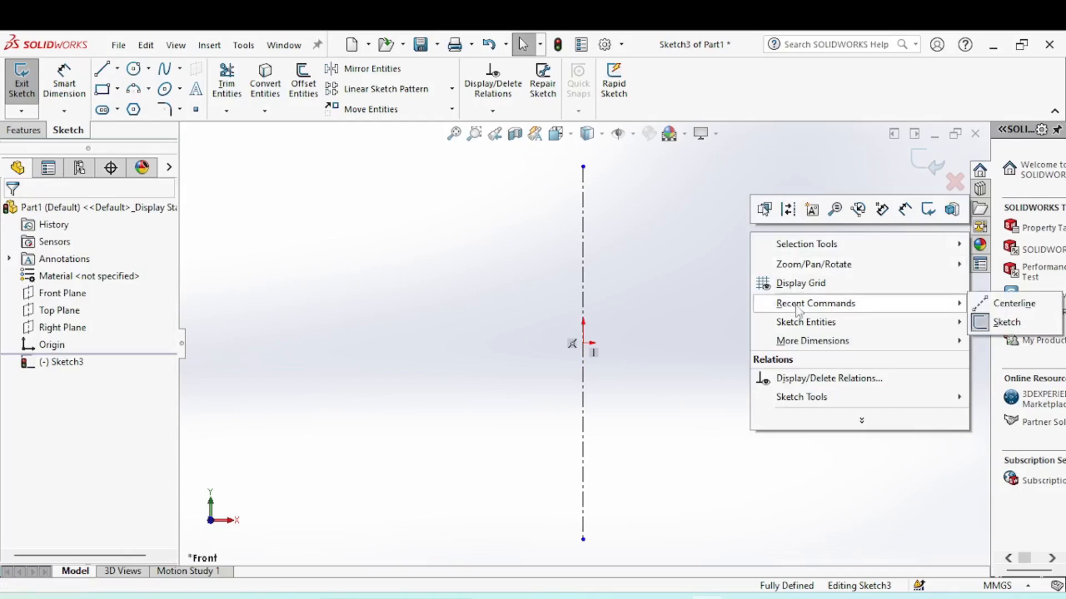
left_click(1023, 307)
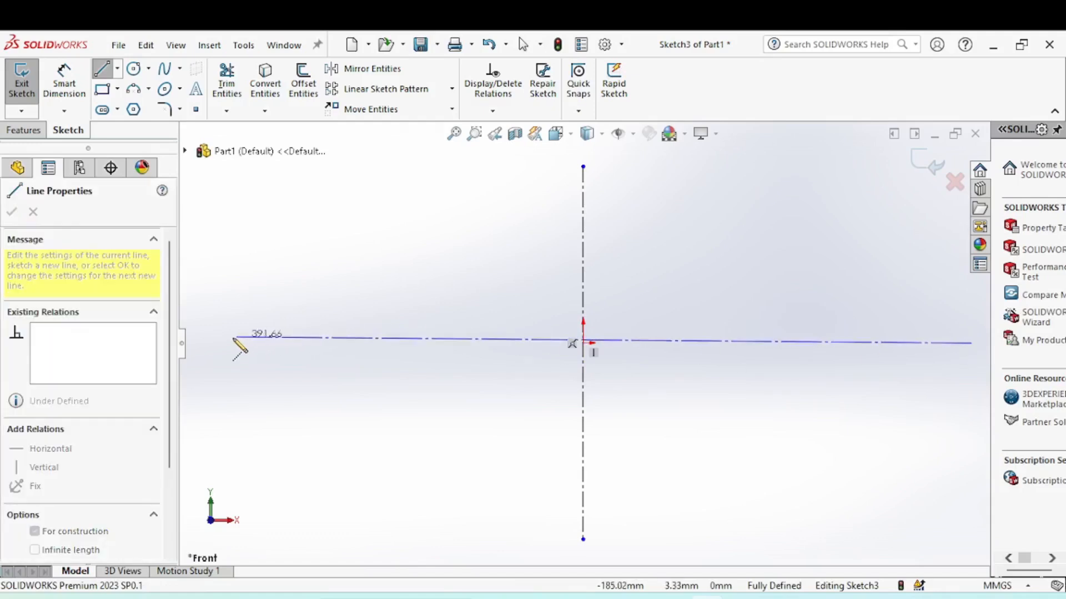
left_click(215, 343)
right_click(335, 255)
left_click(401, 254)
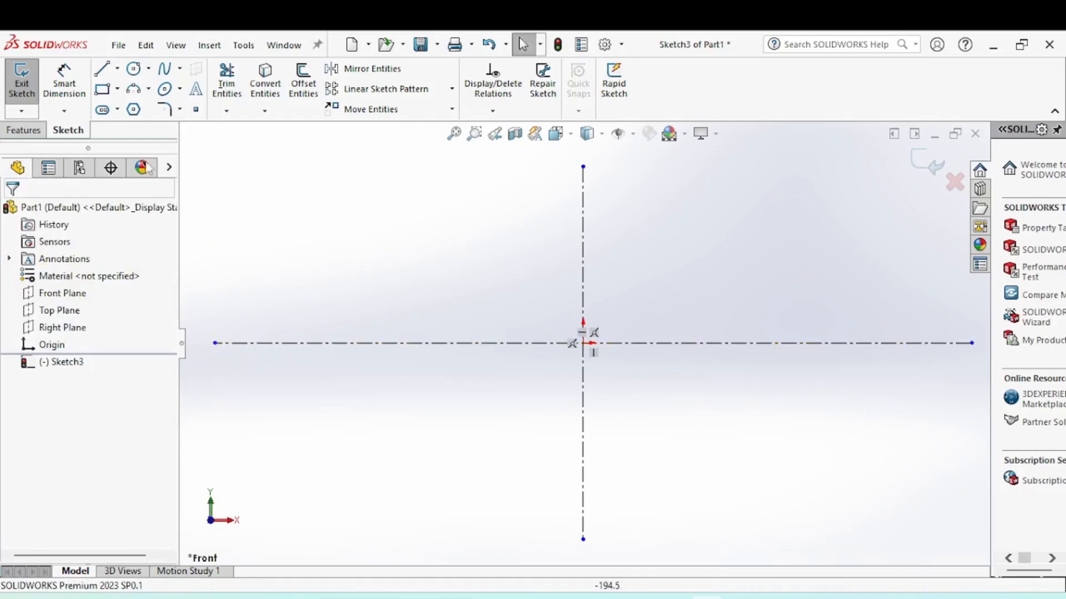
Step: Sketch the left half-profile from the horizontal to the vertical centerline: incline about 28 mm, ledge about 30 mm, riser about 39.5 mm, top about 24 mm
left_click(102, 71)
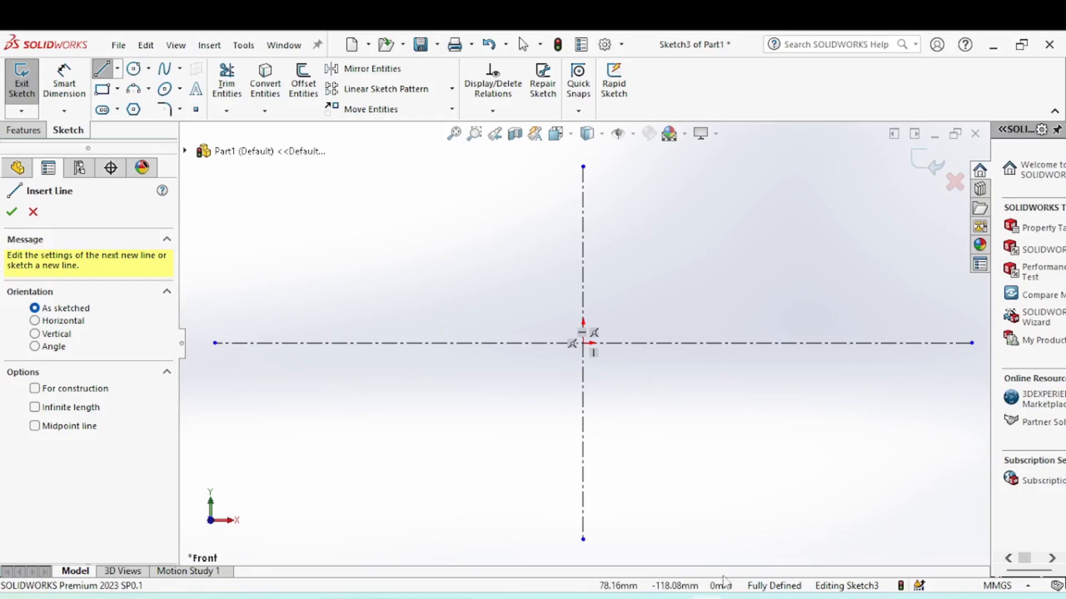
left_click(665, 598)
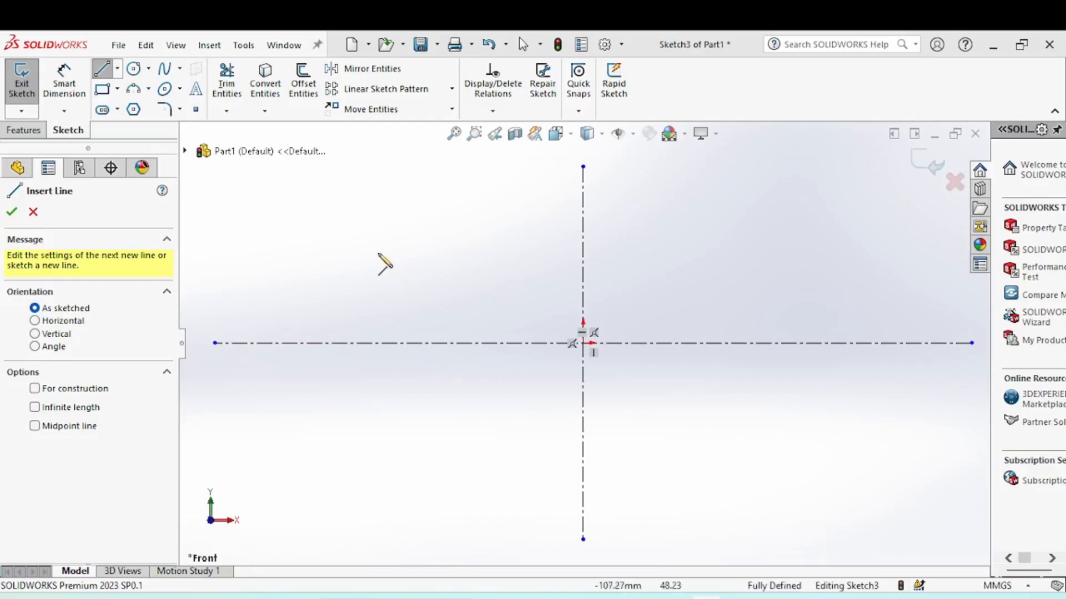
left_click(436, 343)
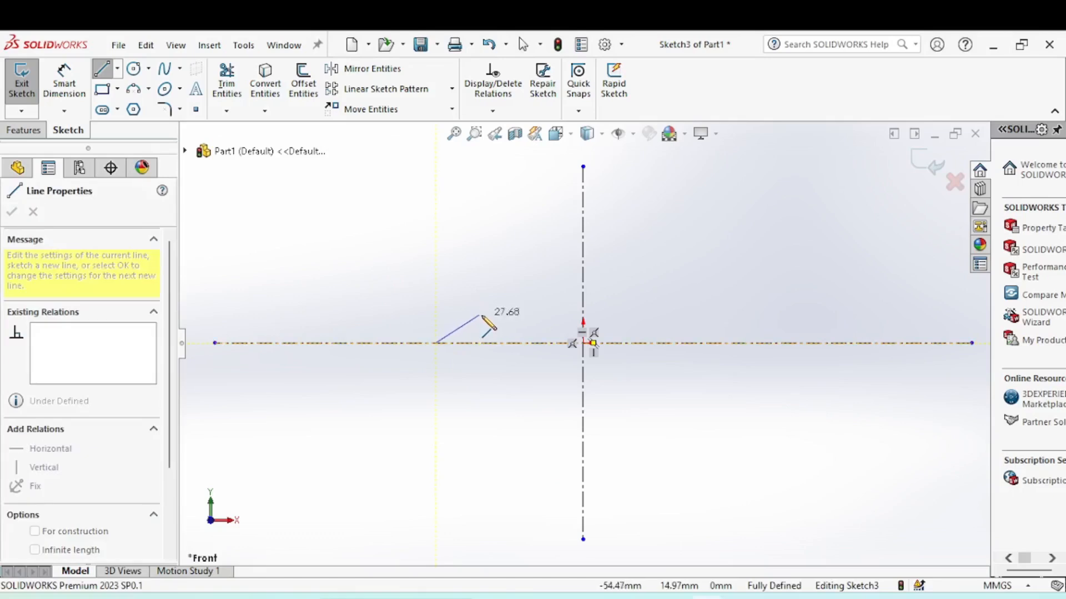
left_click(482, 316)
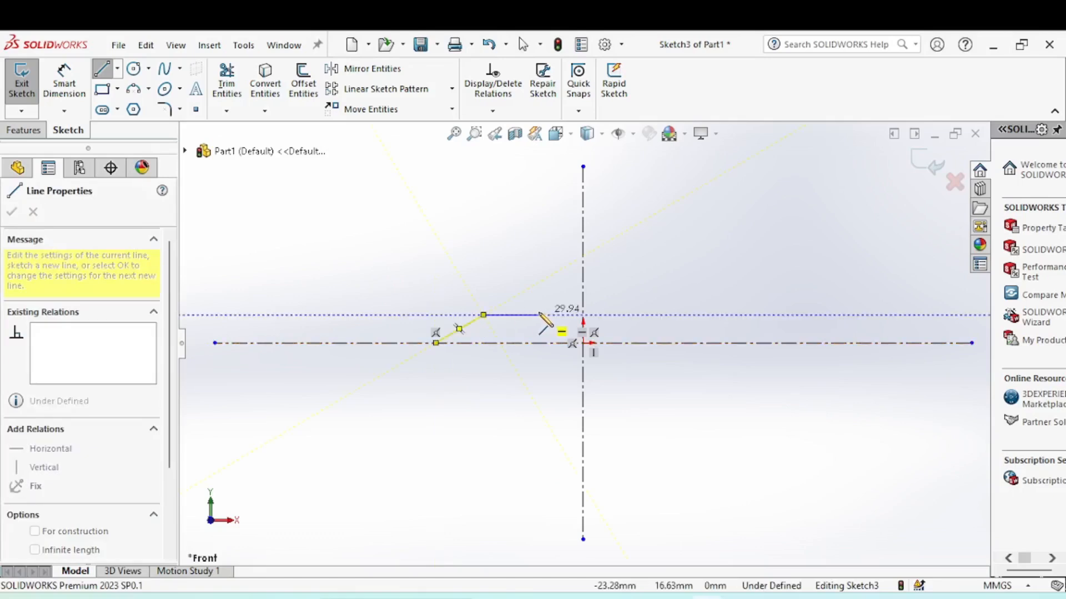
left_click(538, 314)
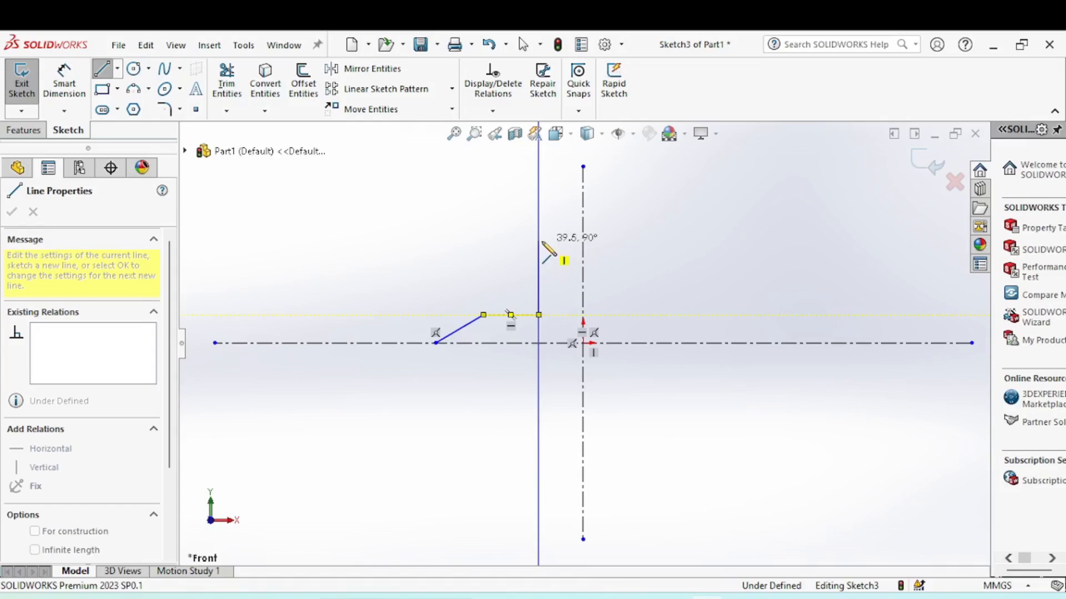
left_click(538, 240)
left_click(583, 240)
right_click(612, 224)
left_click(656, 231)
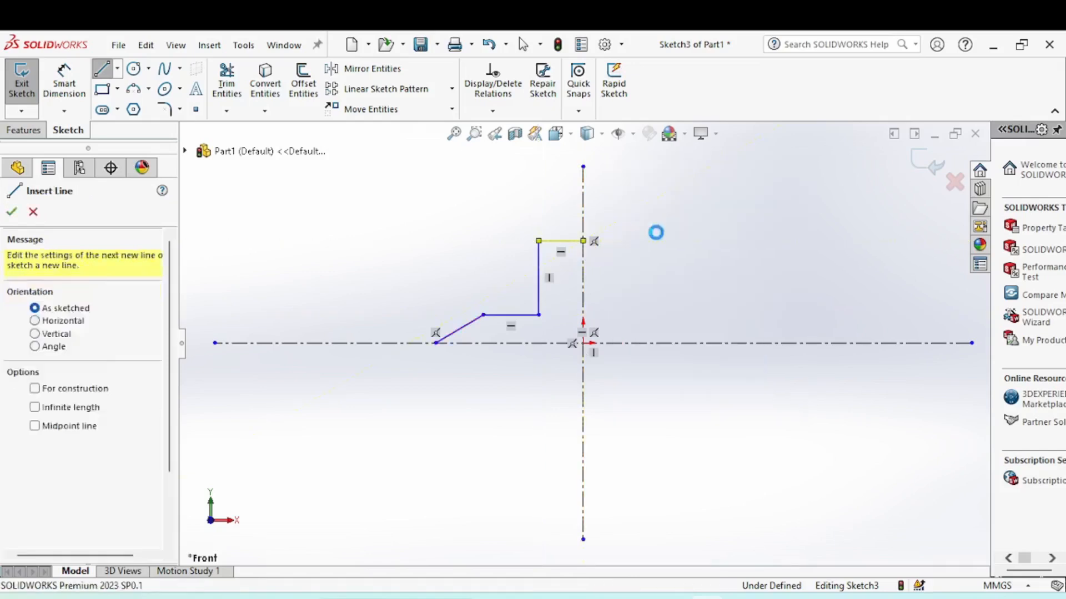
Step: Dimension the profile's top horizontal line and set its length to 20 mm
right_click(691, 259)
left_click(849, 226)
left_click(572, 241)
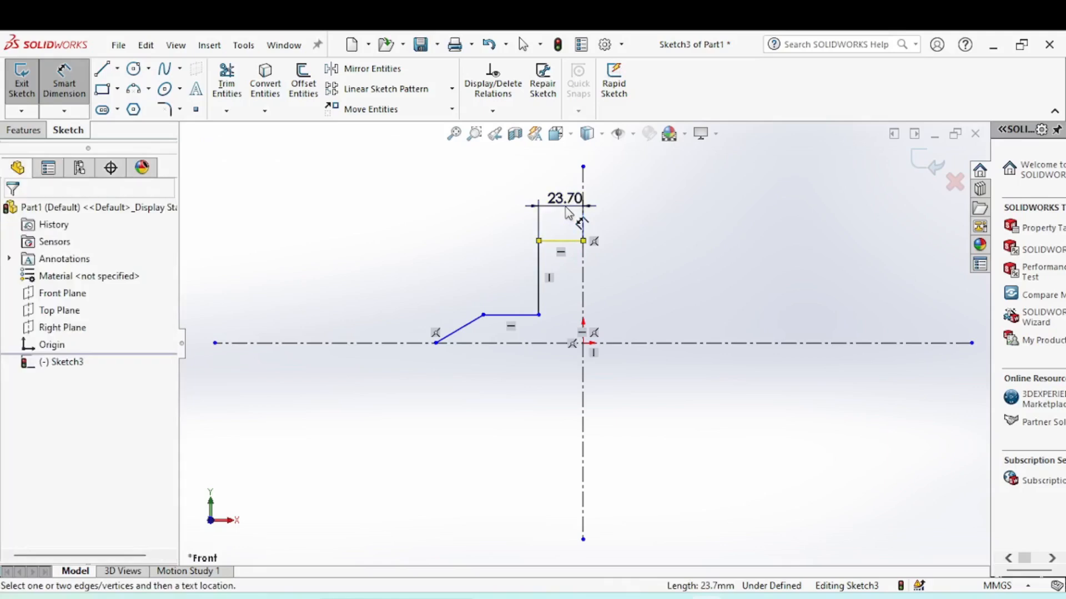
left_click(566, 210)
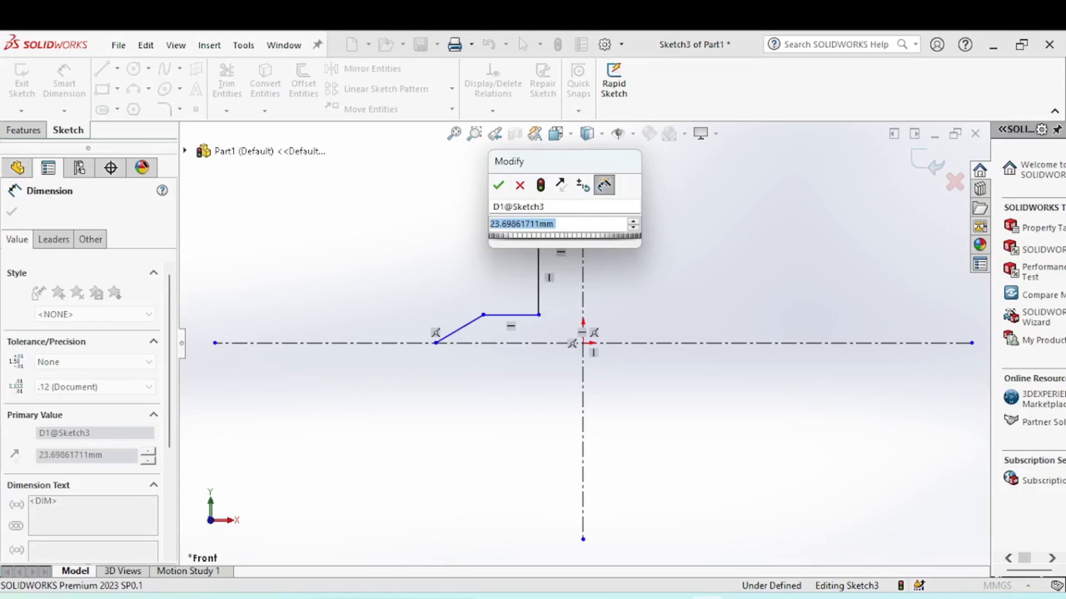
type("20")
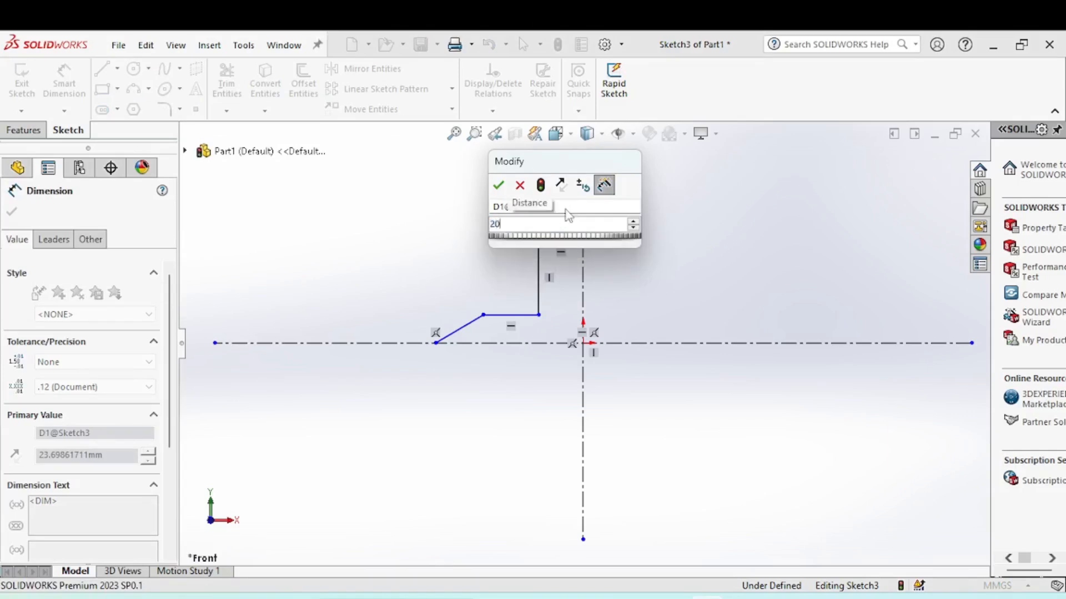
key("Return")
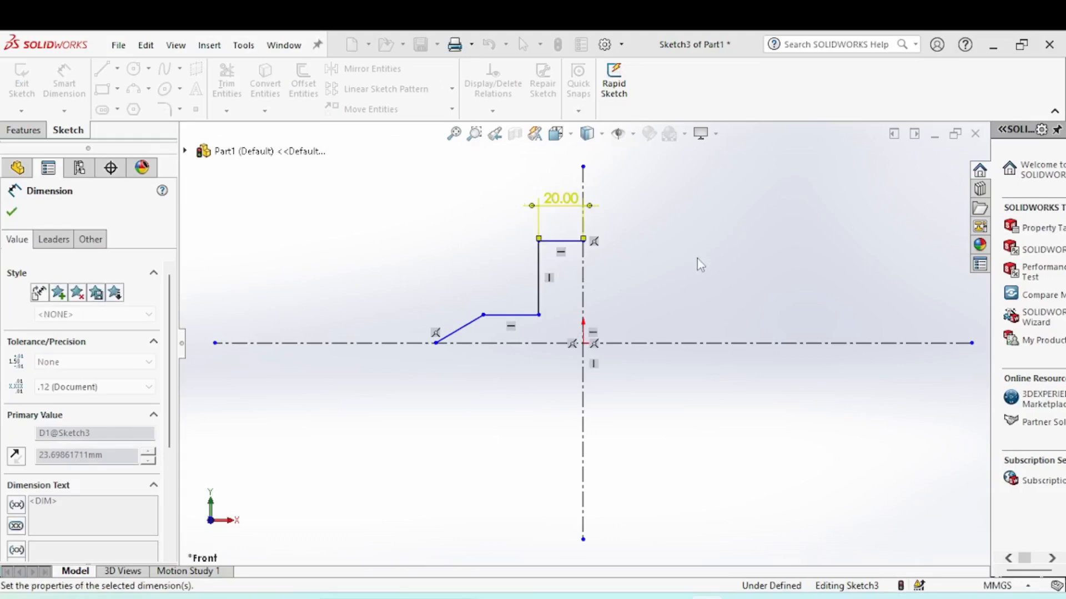
left_click(697, 267)
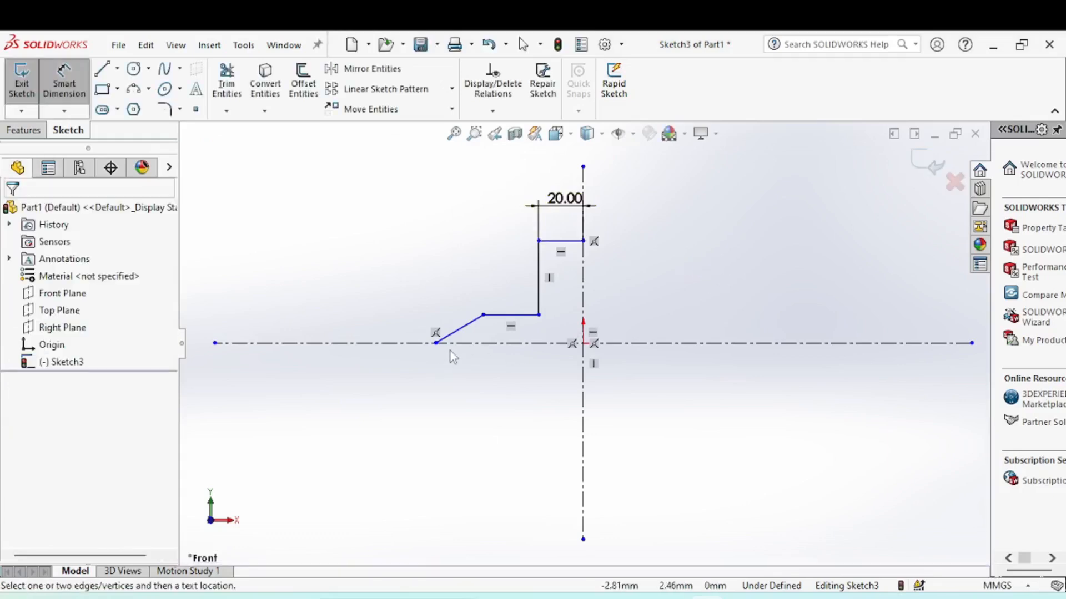
Step: Dimension the angle between the inclined line and the horizontal centerline as 45°
left_click(471, 323)
left_click(481, 344)
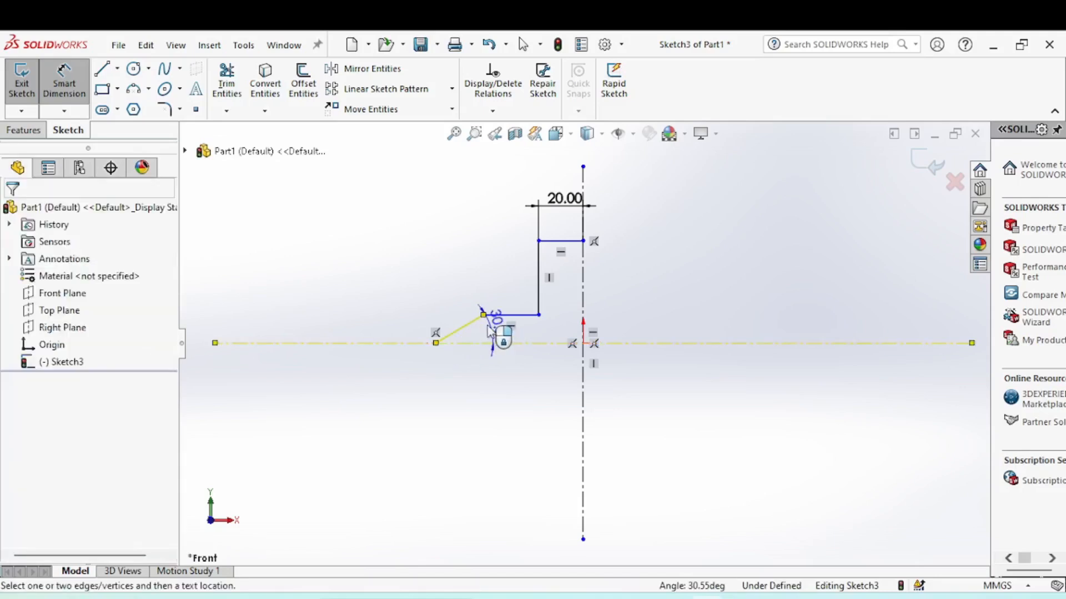
left_click(489, 329)
type("45")
key("Return")
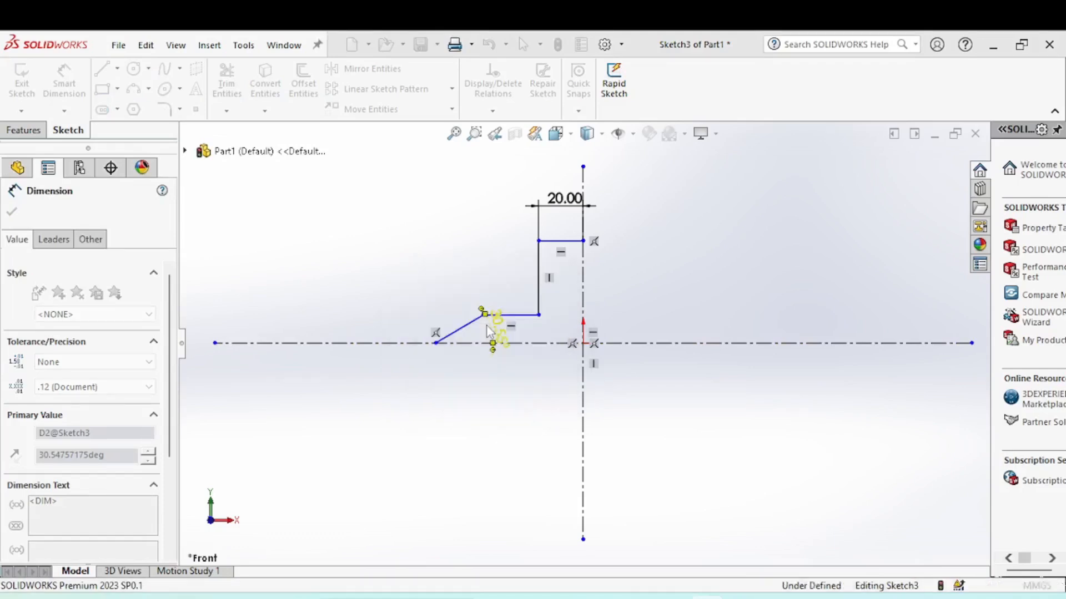
Step: Dimension the horizontal distance between the inclined line's two endpoints and set it to 10 mm
left_click(470, 349)
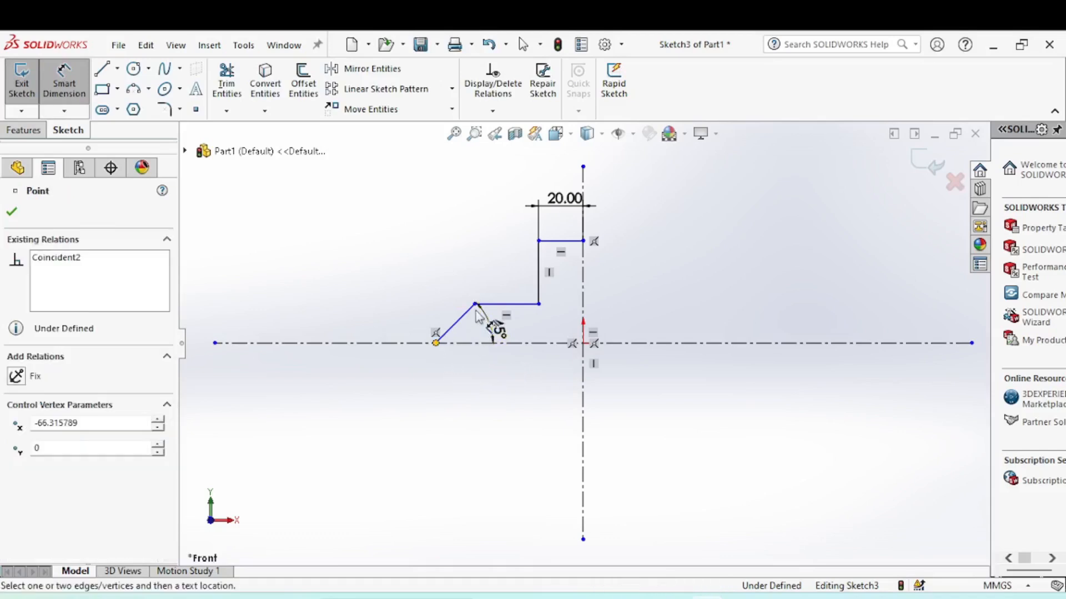
left_click(474, 304)
left_click(459, 386)
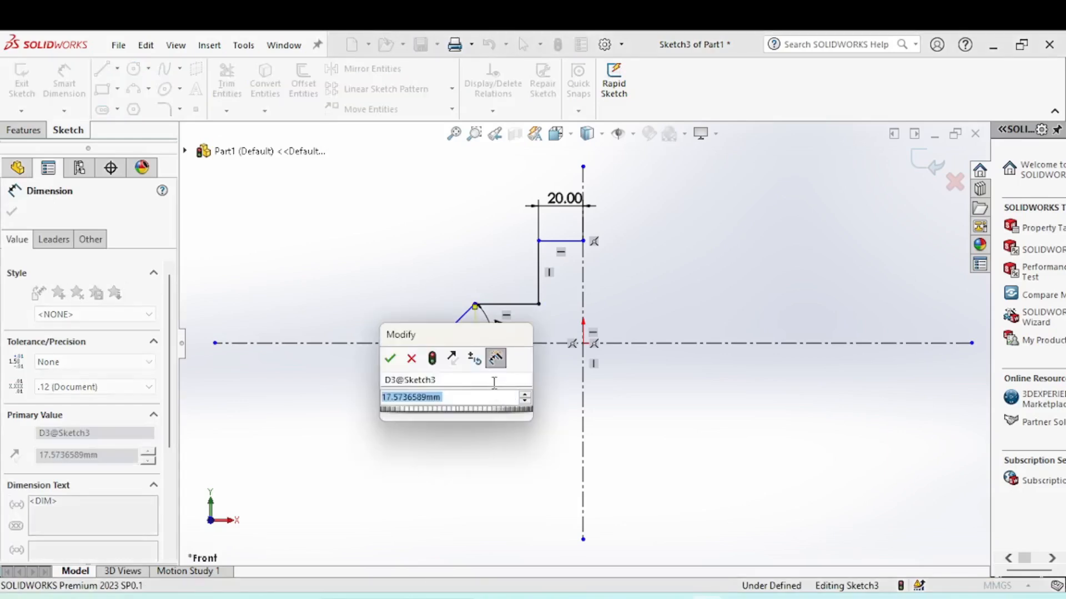
type("10")
key("Escape")
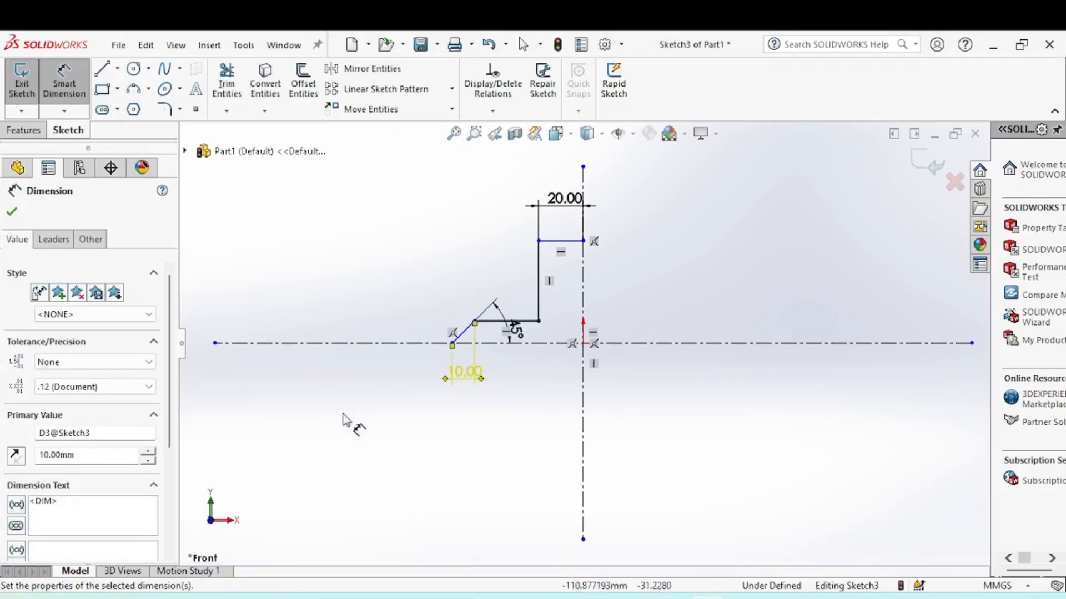
Step: Dimension the profile's height from the incline's lower endpoint to its top corner as 40 mm and end dimensioning
left_click(452, 344)
left_click(539, 241)
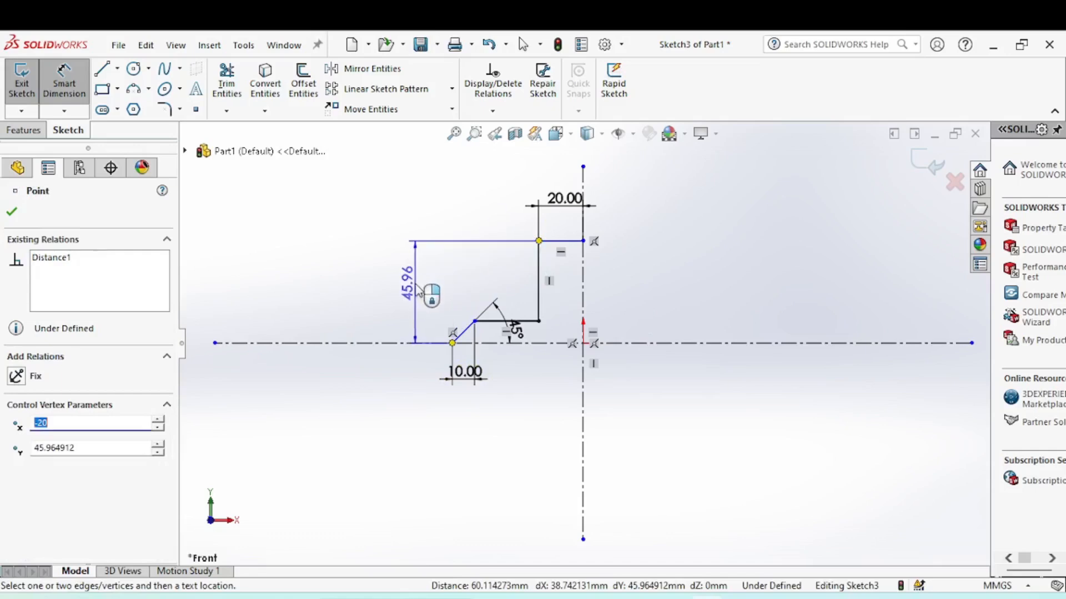
left_click(473, 278)
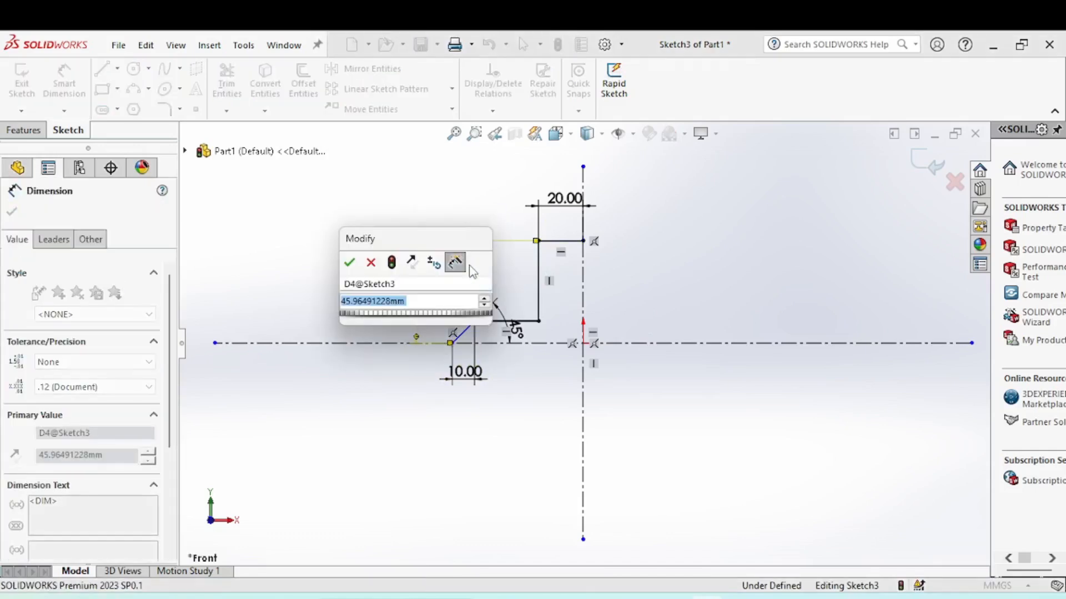
type("40")
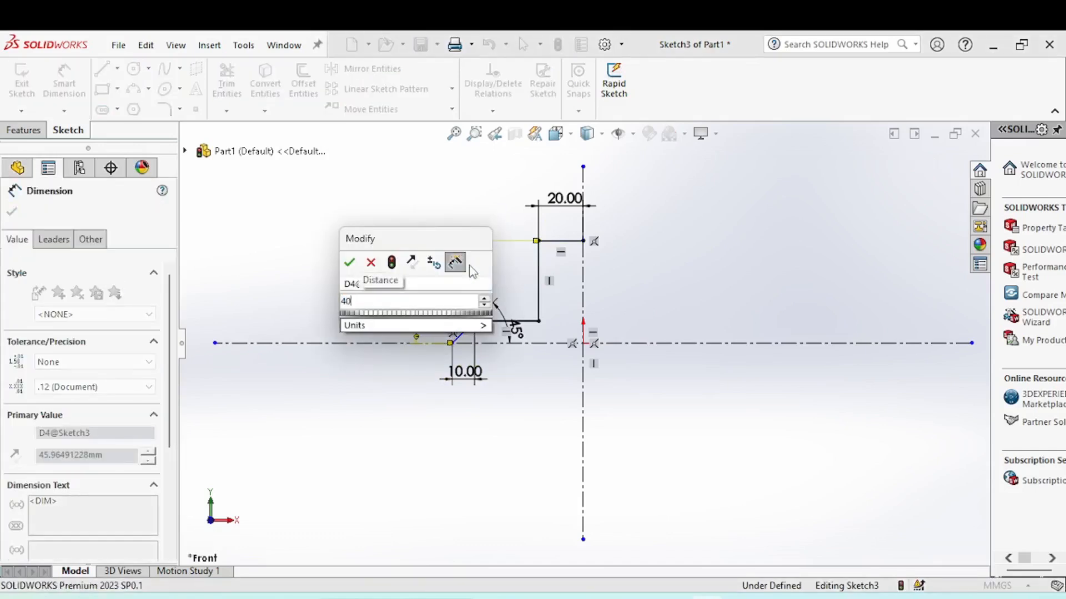
key("Return")
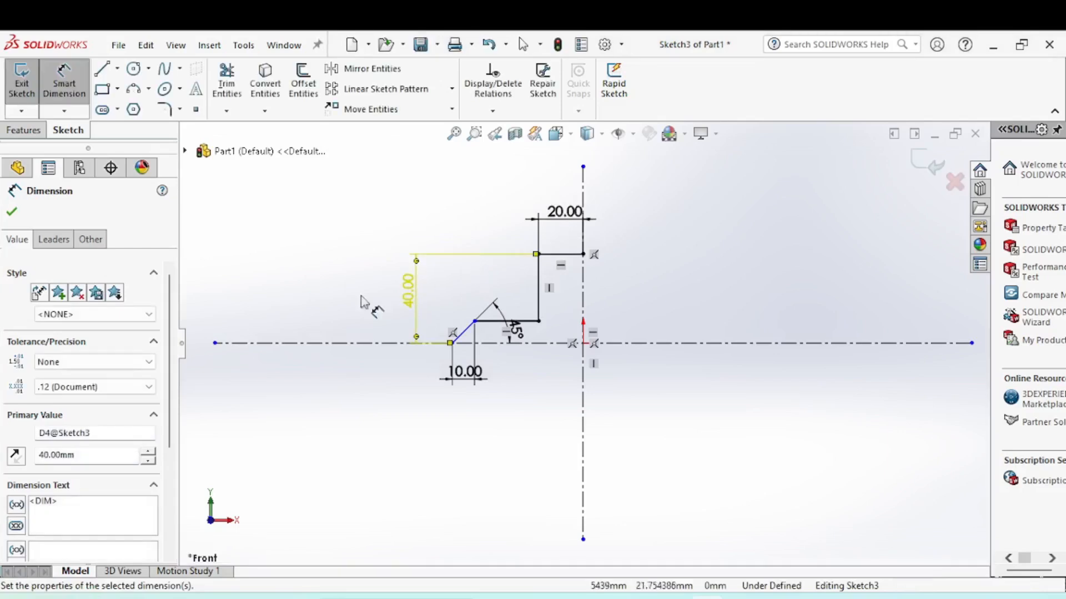
right_click(321, 201)
left_click(356, 247)
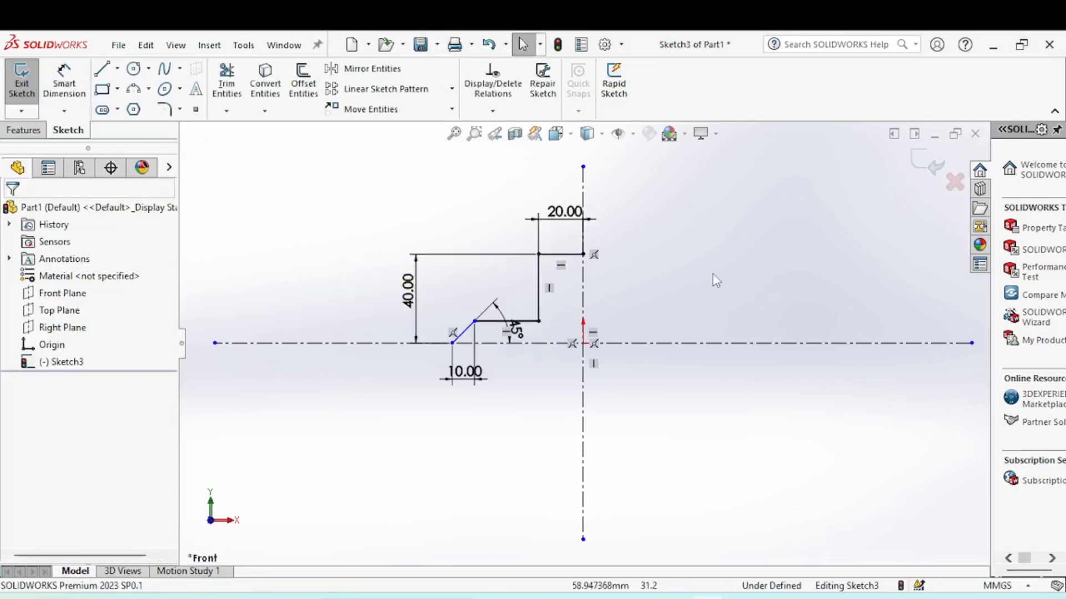
Step: Dimension the horizontal distance from the incline's lower endpoint to the vertical centerline, set it to 40 mm, and end dimensioning
right_click(326, 253)
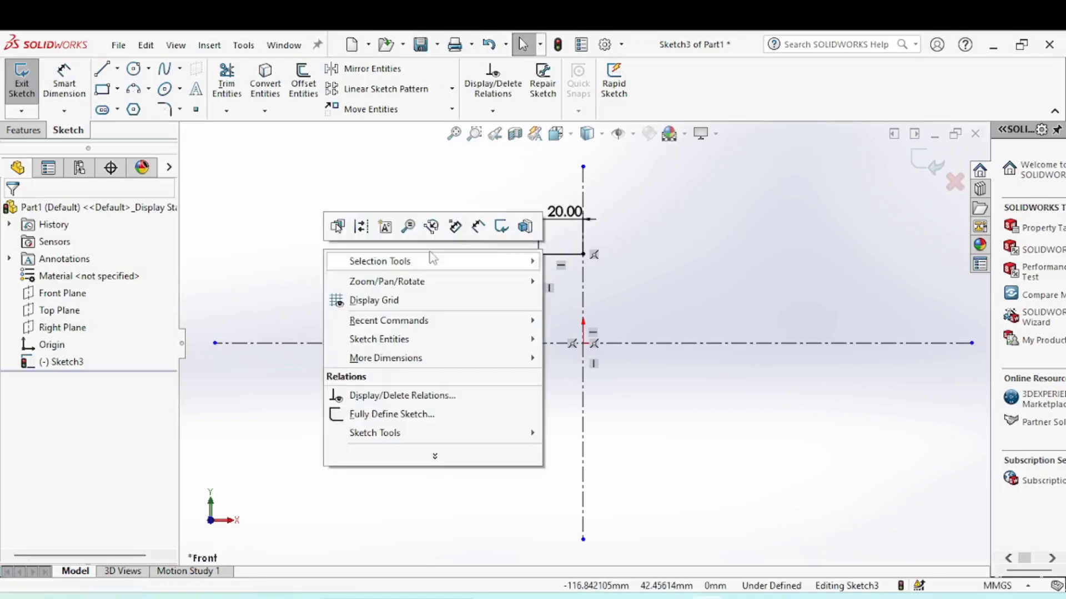
left_click(479, 228)
left_click(453, 343)
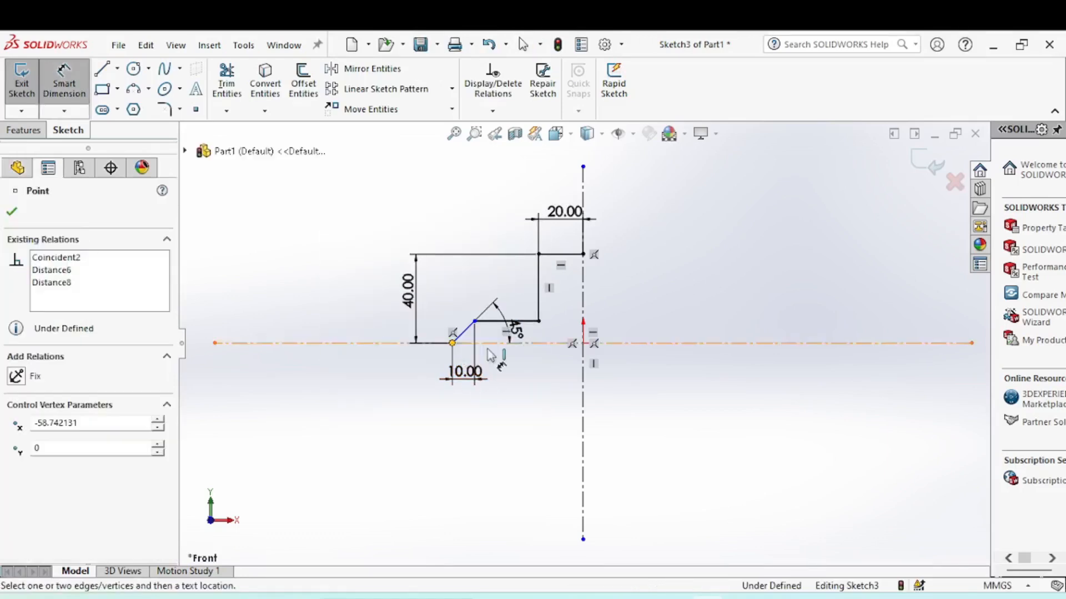
left_click(583, 358)
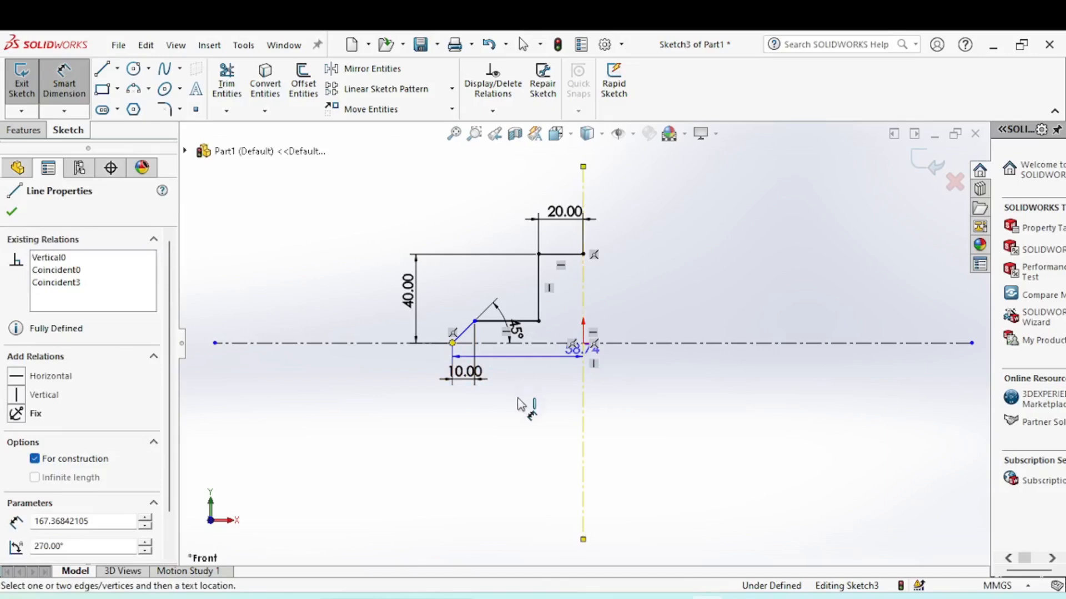
left_click(528, 421)
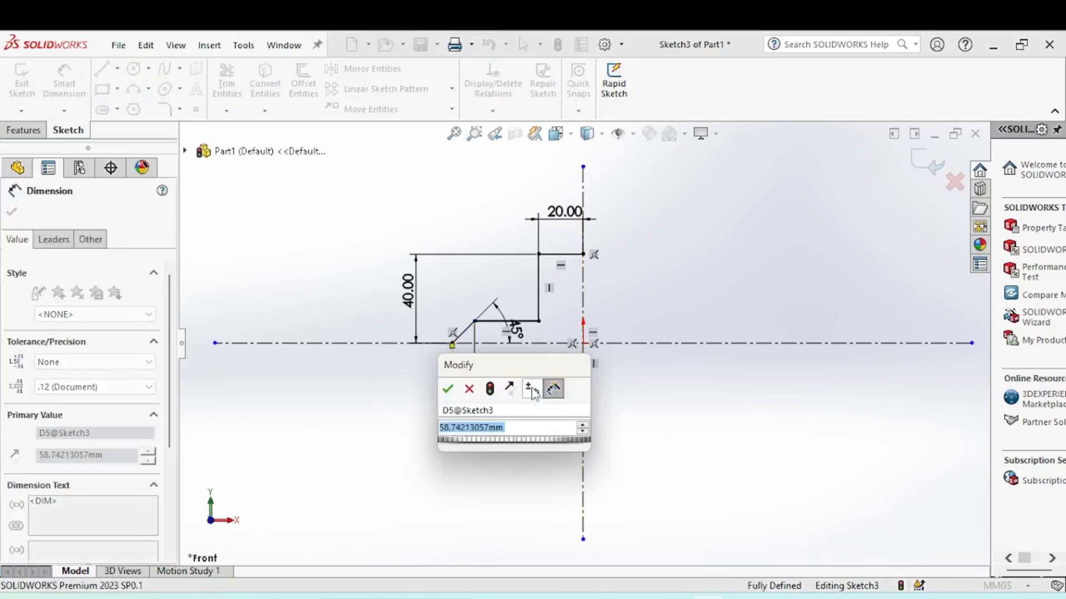
type("60")
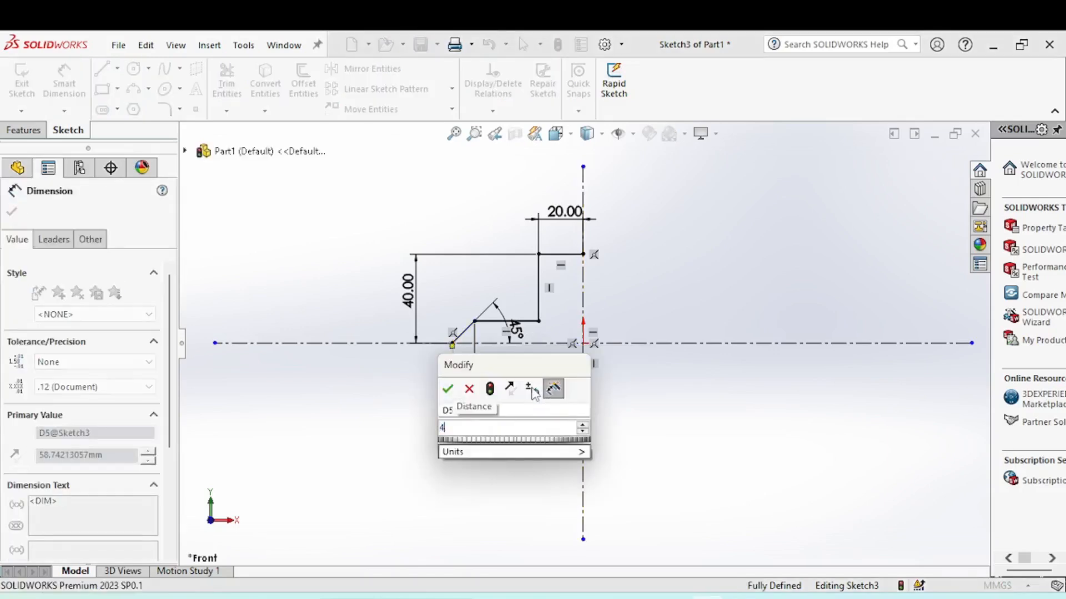
key("Return")
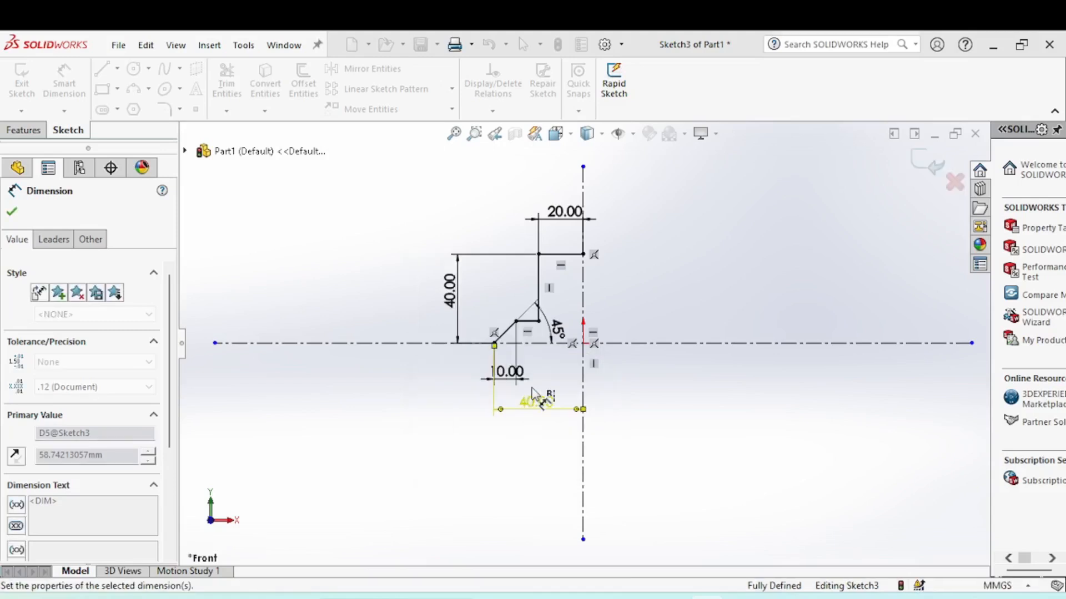
left_click(414, 415)
right_click(382, 237)
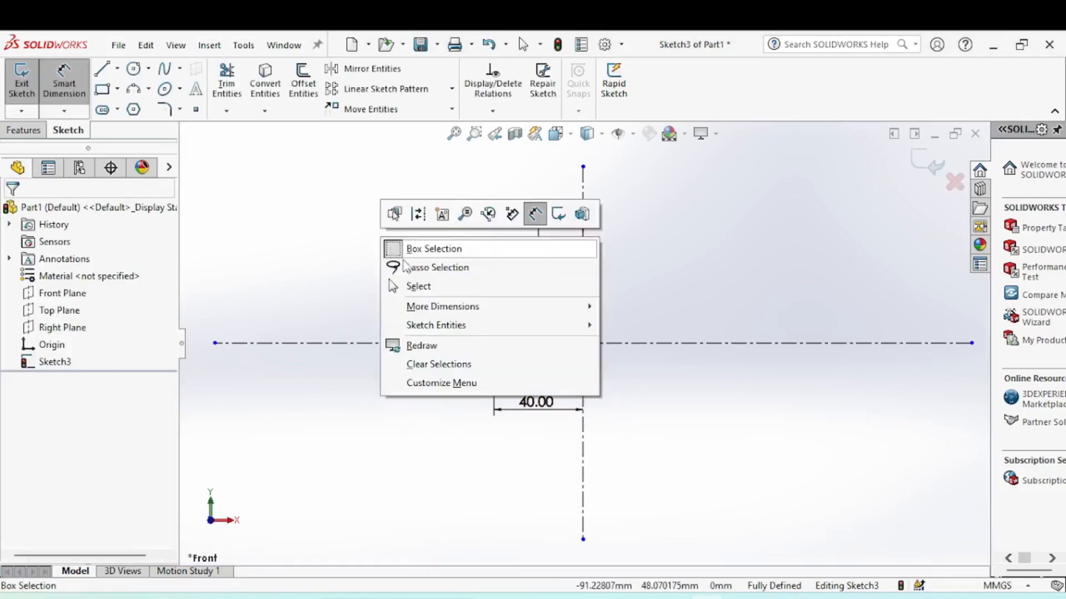
left_click(398, 286)
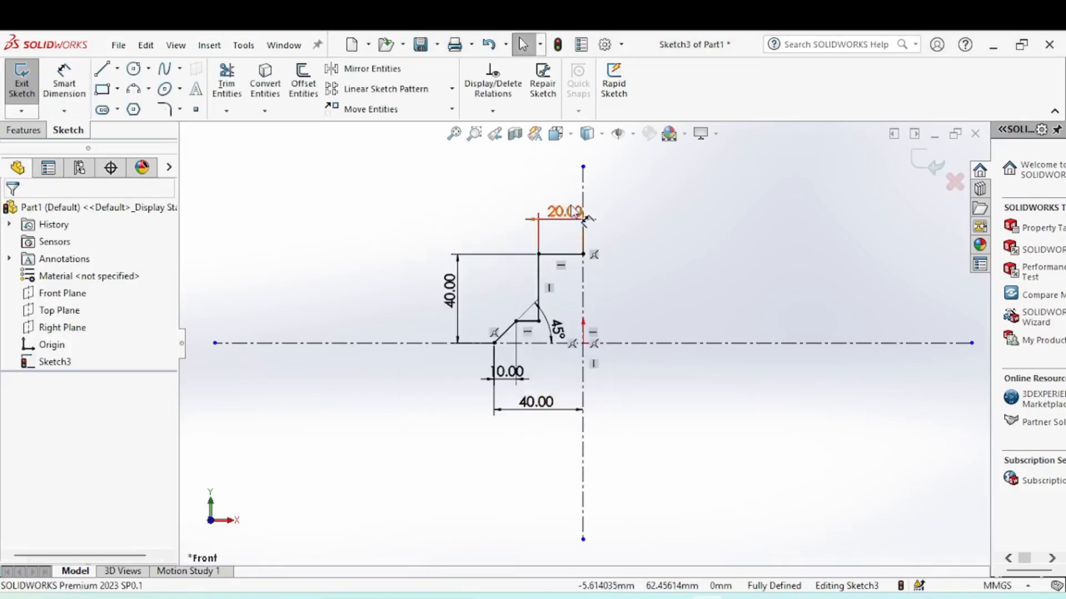
Step: Mirror the four profile lines, with copy enabled, about the vertical centerline
mouse_move(438, 168)
left_mouse_down()
mouse_move(633, 395)
mouse_move(634, 383)
left_mouse_up()
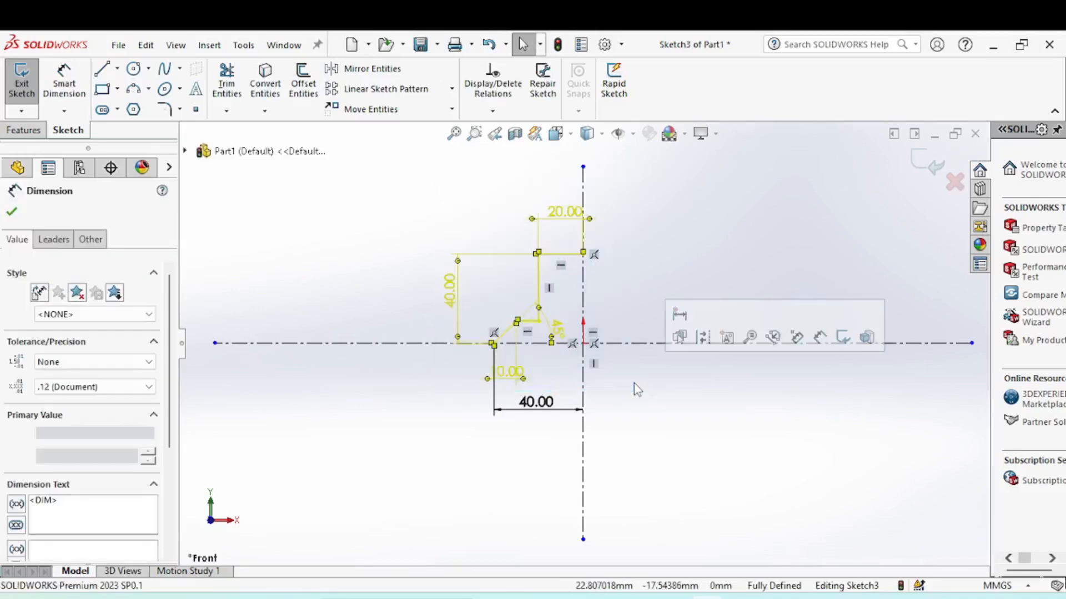
left_click(370, 69)
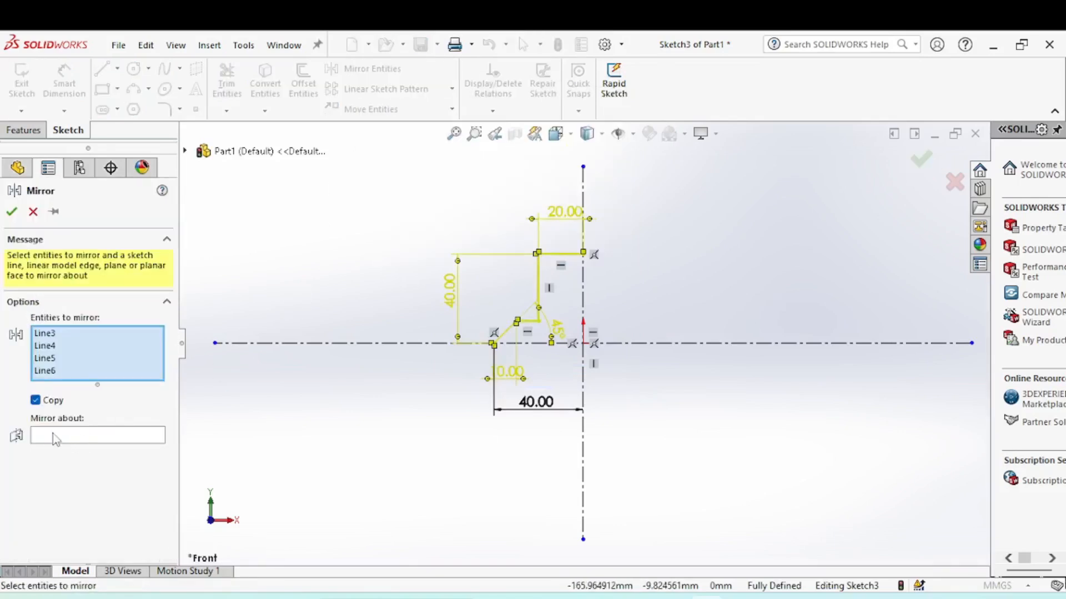
left_click(55, 435)
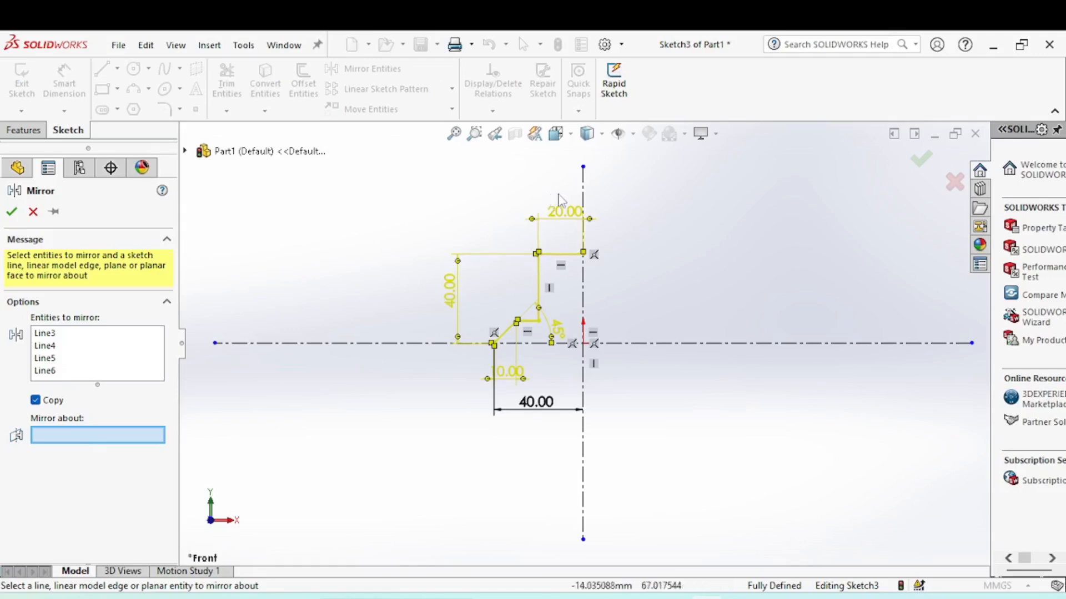
left_click(583, 197)
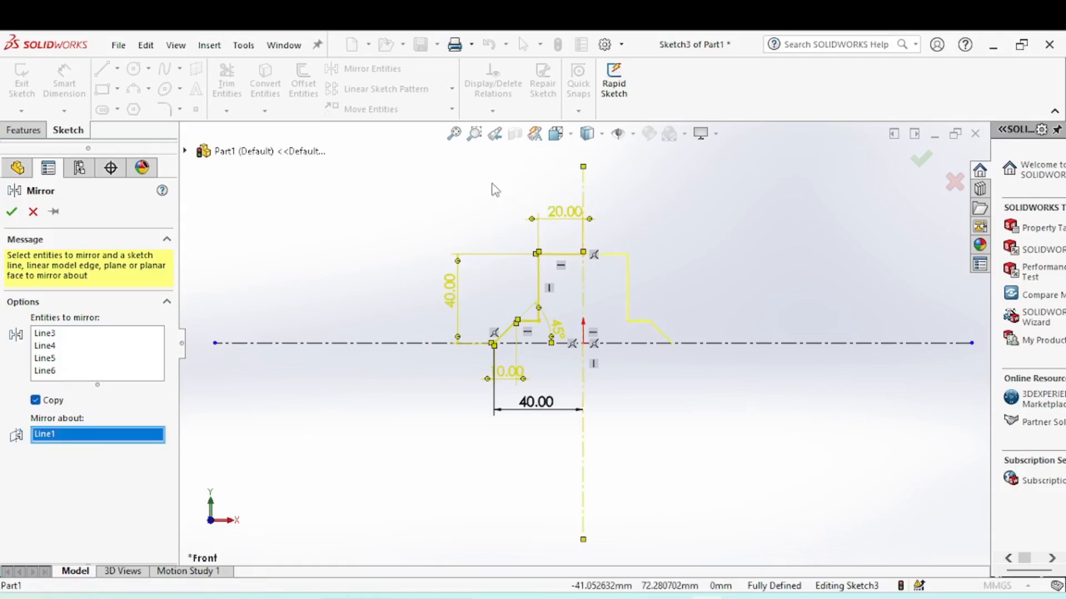
right_click(324, 240)
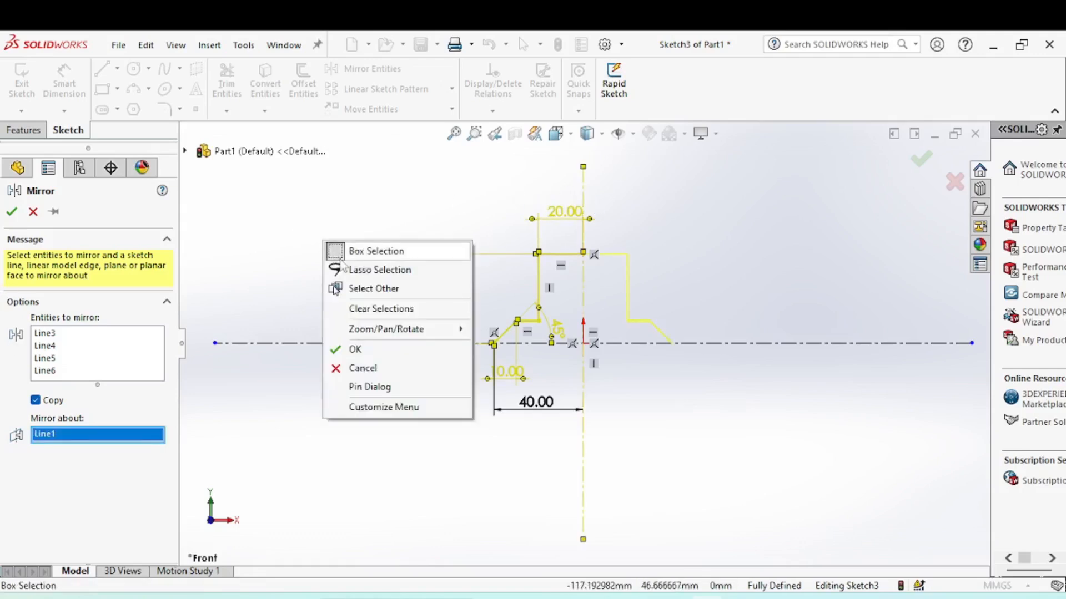
left_click(355, 348)
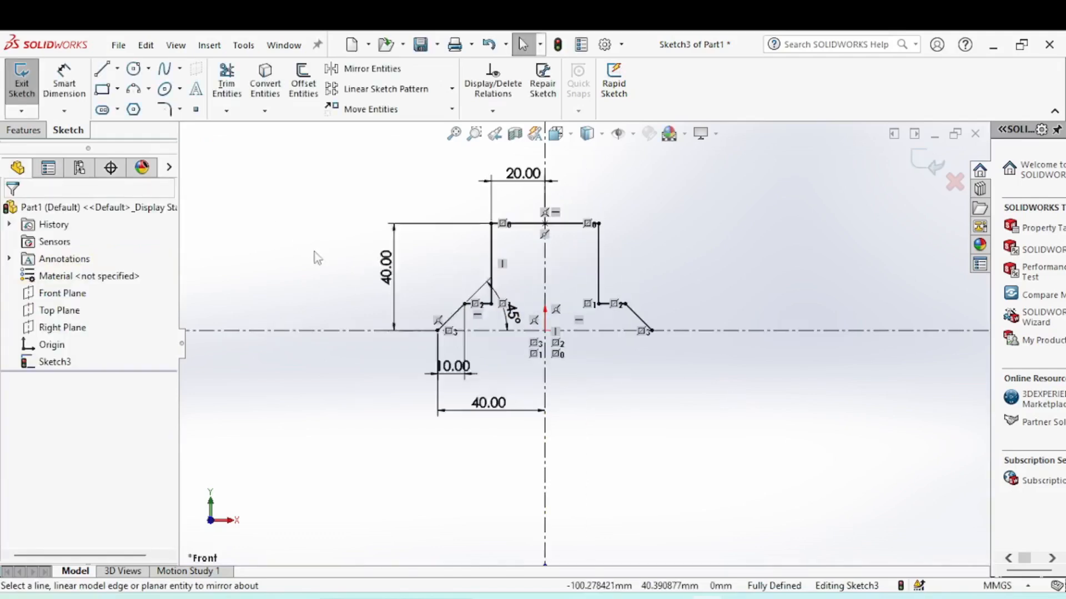
Step: Close the profile's base with a horizontal line between the lower endpoints of the two inclined lines
right_click(279, 223)
mouse_move(482, 294)
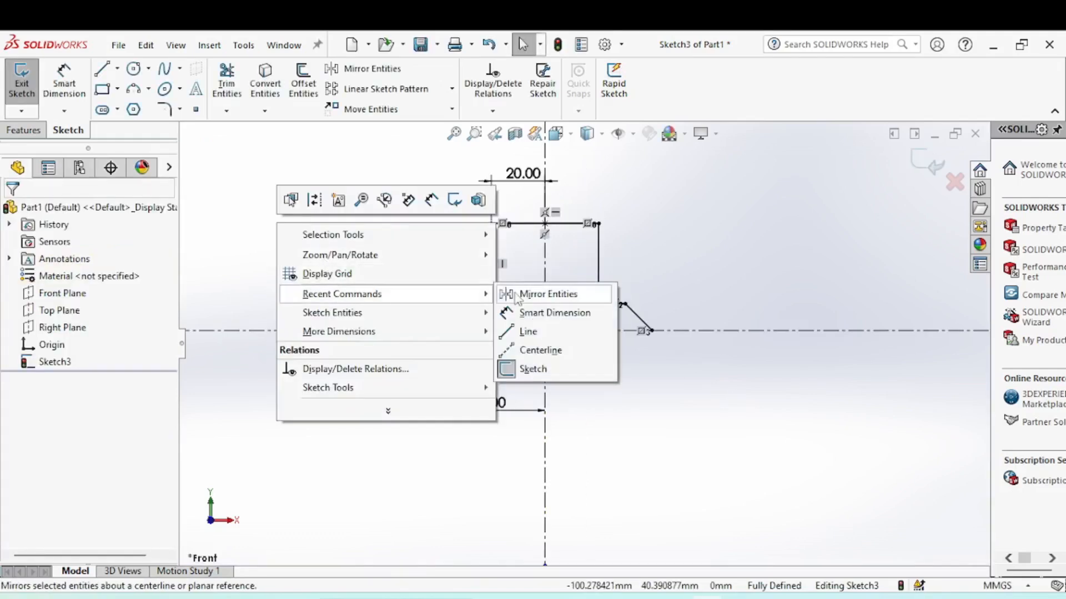
left_click(528, 331)
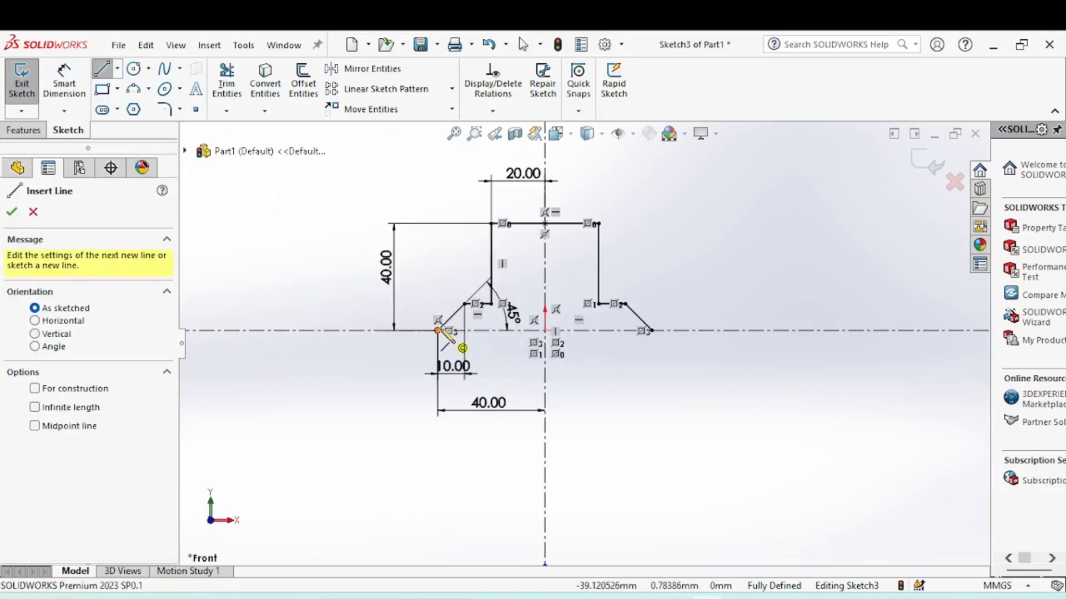
left_click(437, 331)
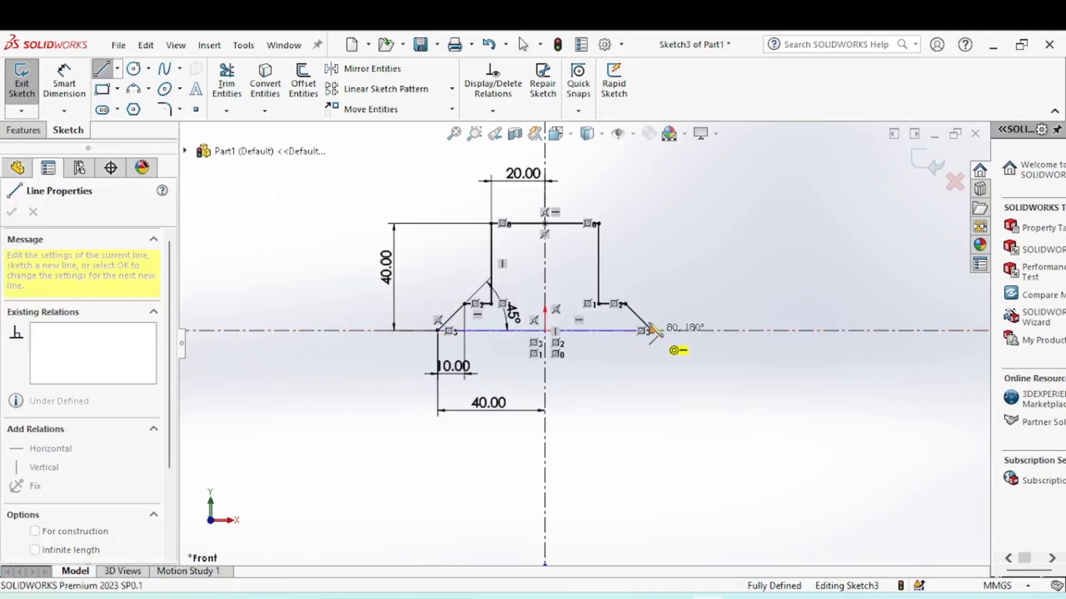
left_click(652, 331)
right_click(680, 266)
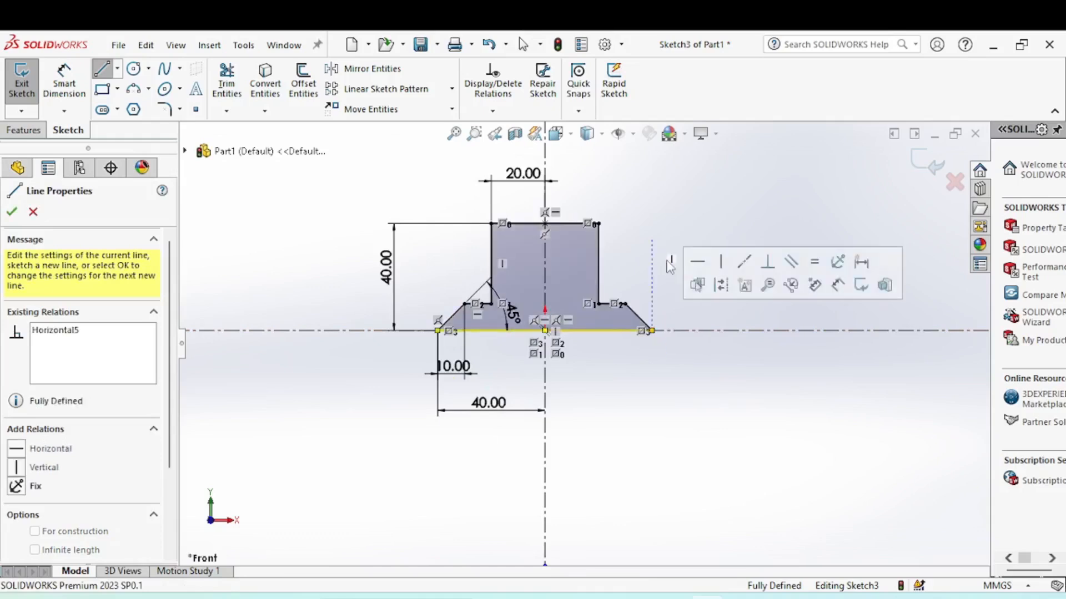
left_click(683, 250)
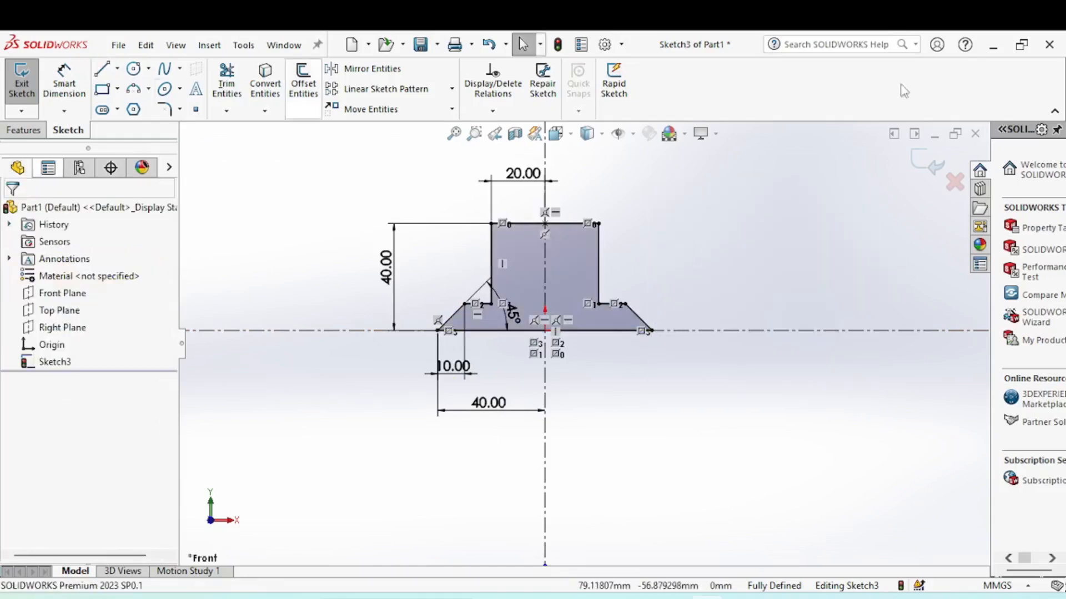
scroll(646, 235, "down", 1)
key("f")
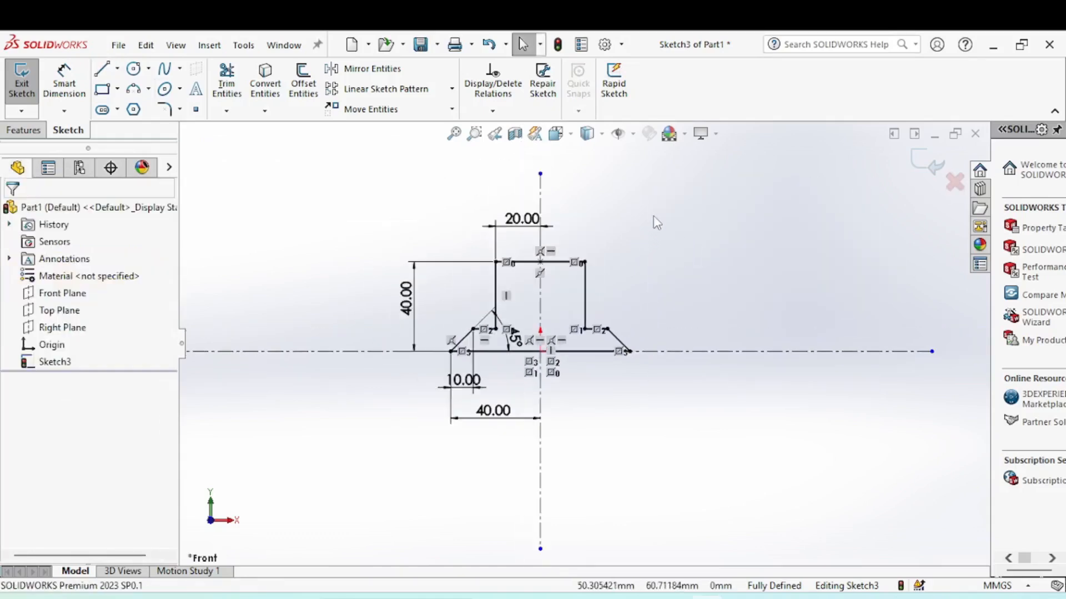
Step: Consult the reference drawing sir-01.png and sketch a 20 mm radius circle centered on the top edge's midpoint, through the edge's corner
left_click(775, 597)
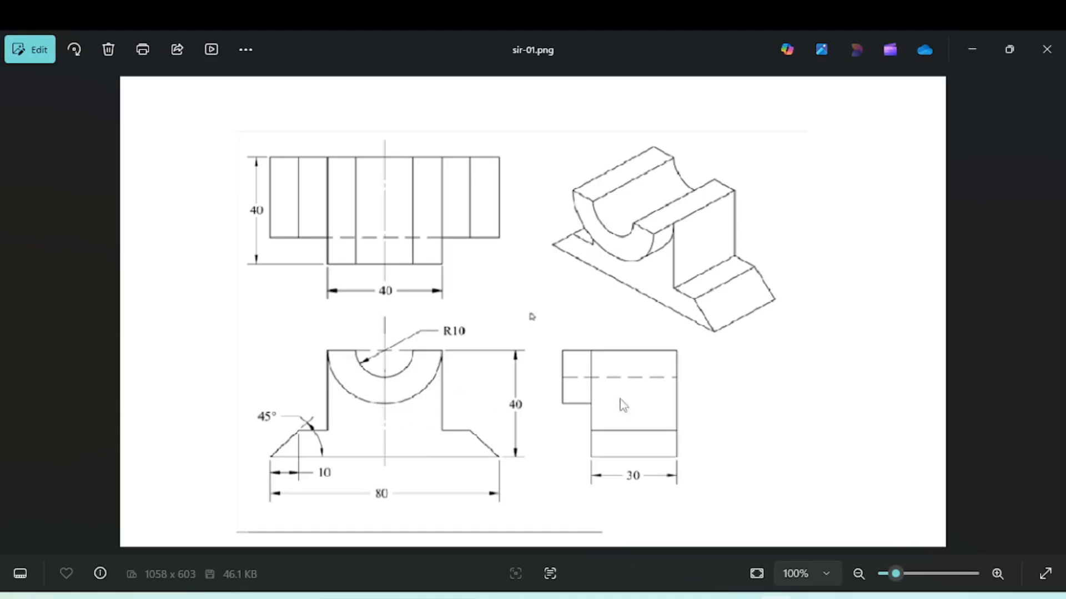
key("alt+Tab")
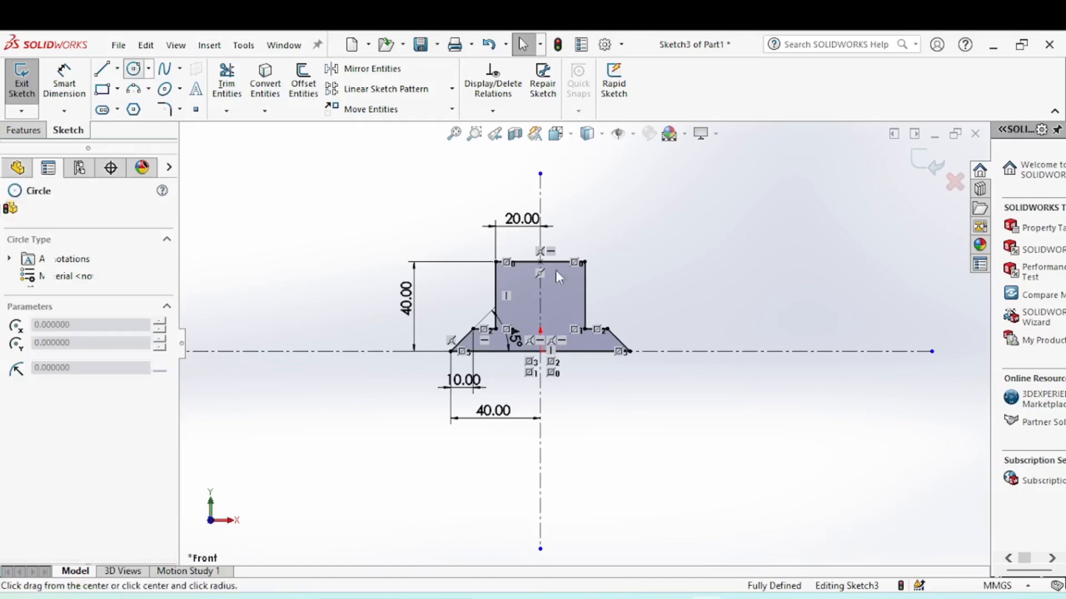
left_click(540, 262)
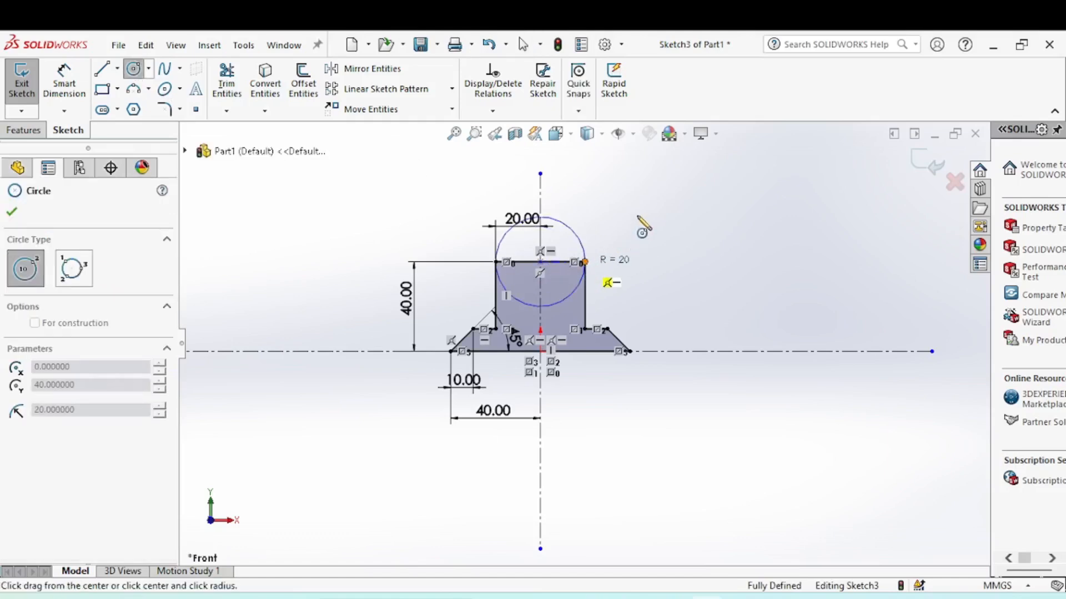
left_click(585, 262)
scroll(640, 210, "down", 3)
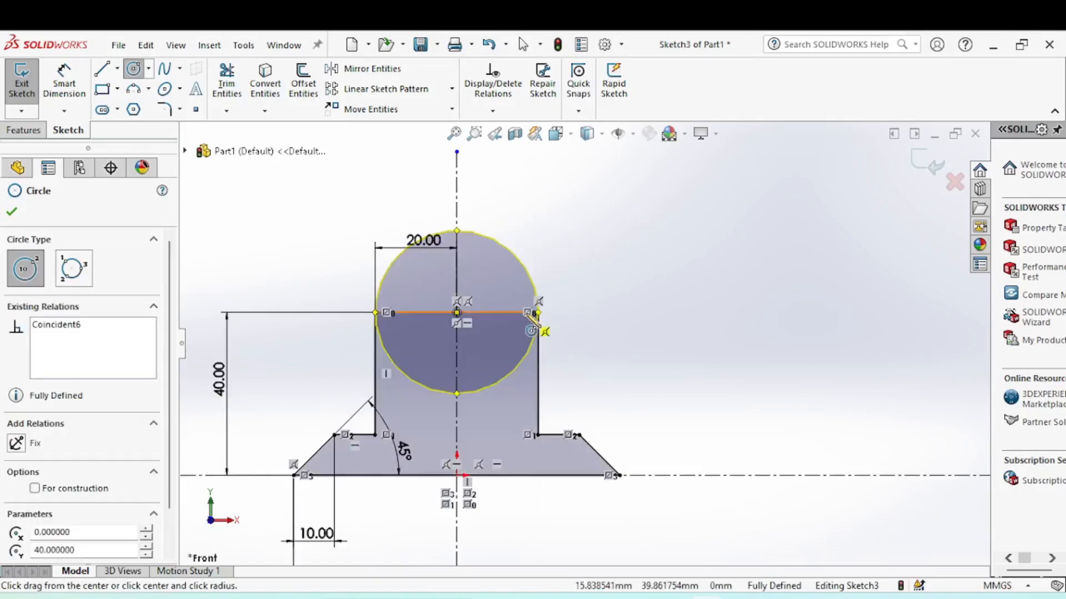
Step: Sketch a smaller concentric circle about 20 mm in diameter inside the large circle and end the Circle command
left_click(457, 312)
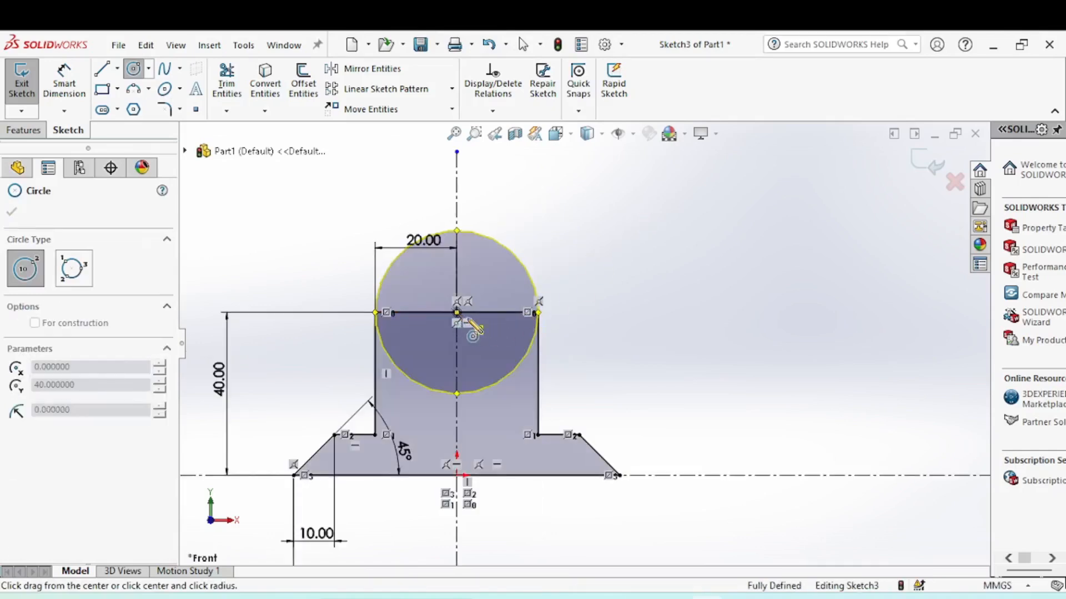
left_click(486, 341)
right_click(582, 214)
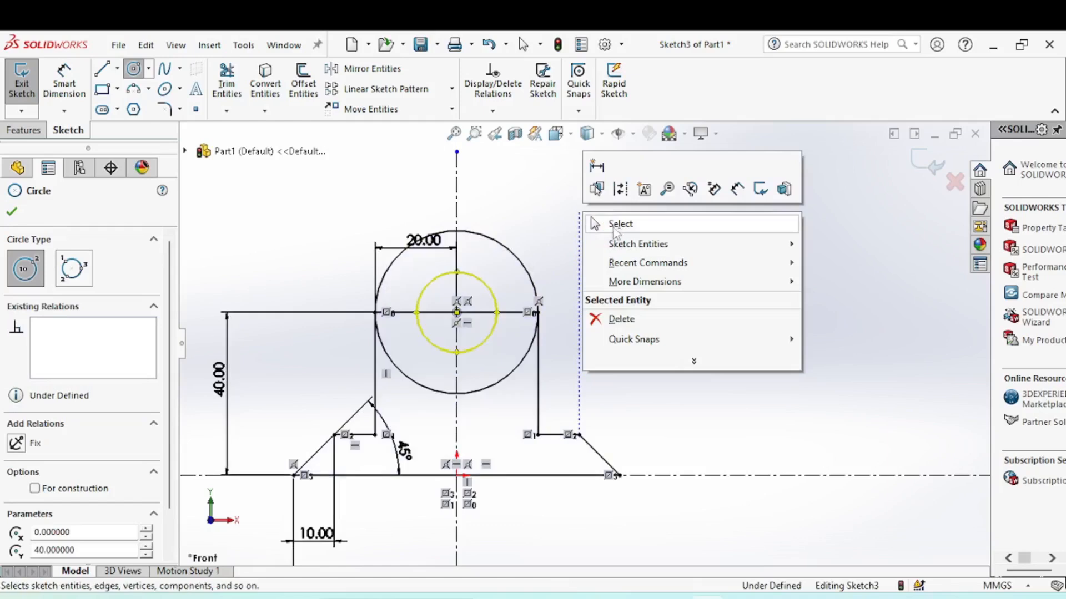
left_click(606, 221)
Step: Dimension the inner circle's diameter and set it to 20 mm
right_click(612, 221)
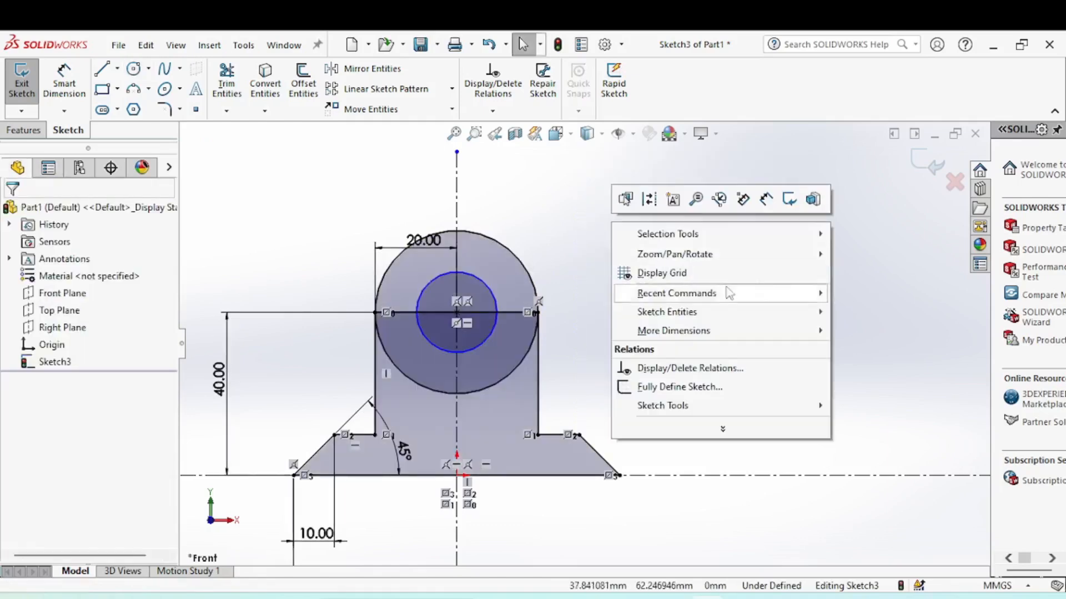
left_click(767, 199)
left_click(489, 291)
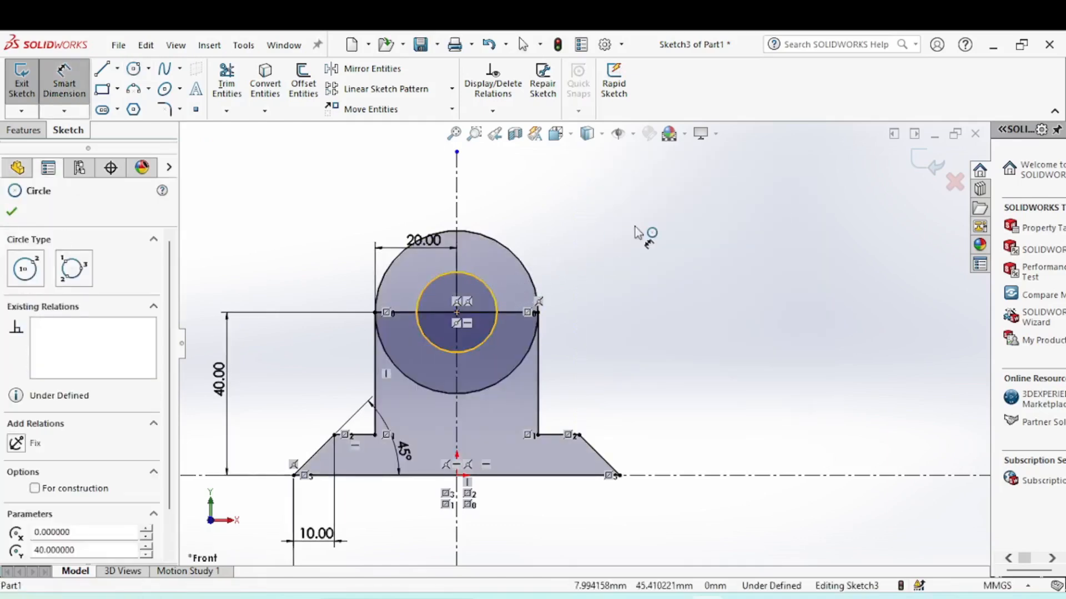
left_click(676, 236)
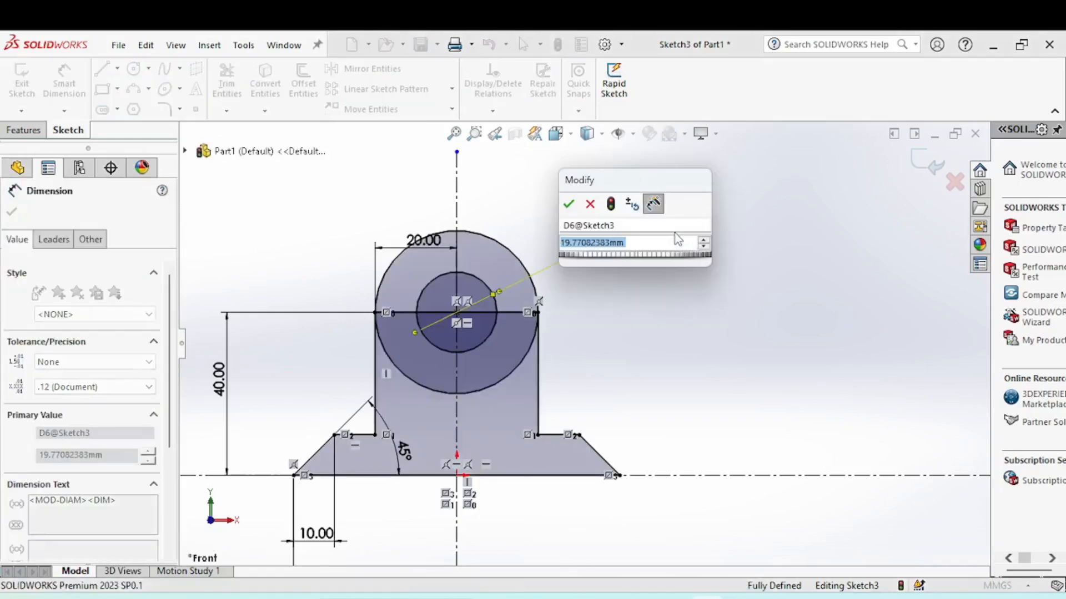
type("20")
key("Return")
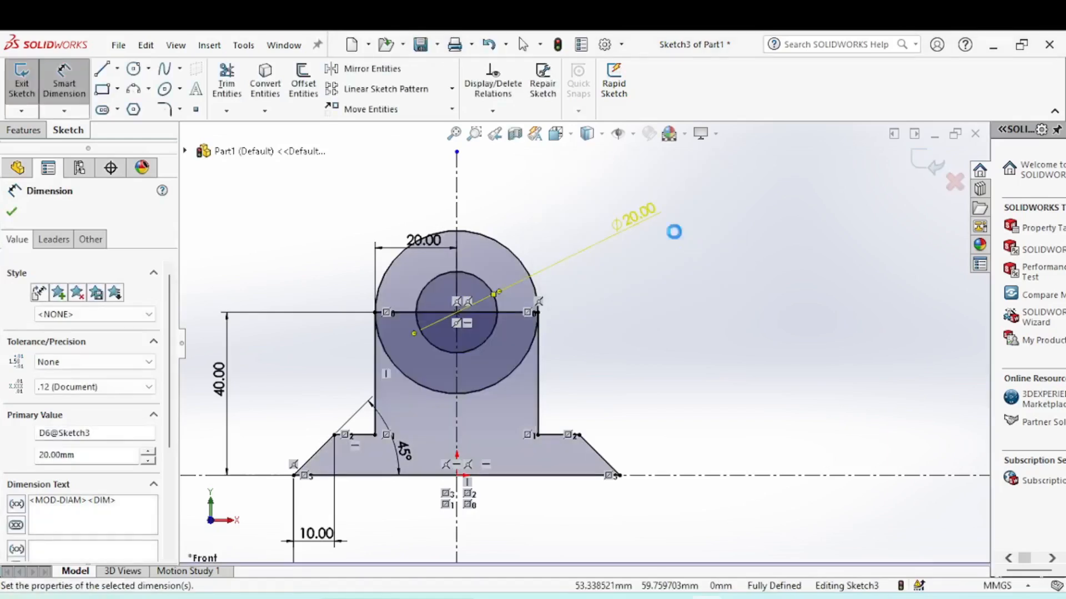
left_click(703, 306)
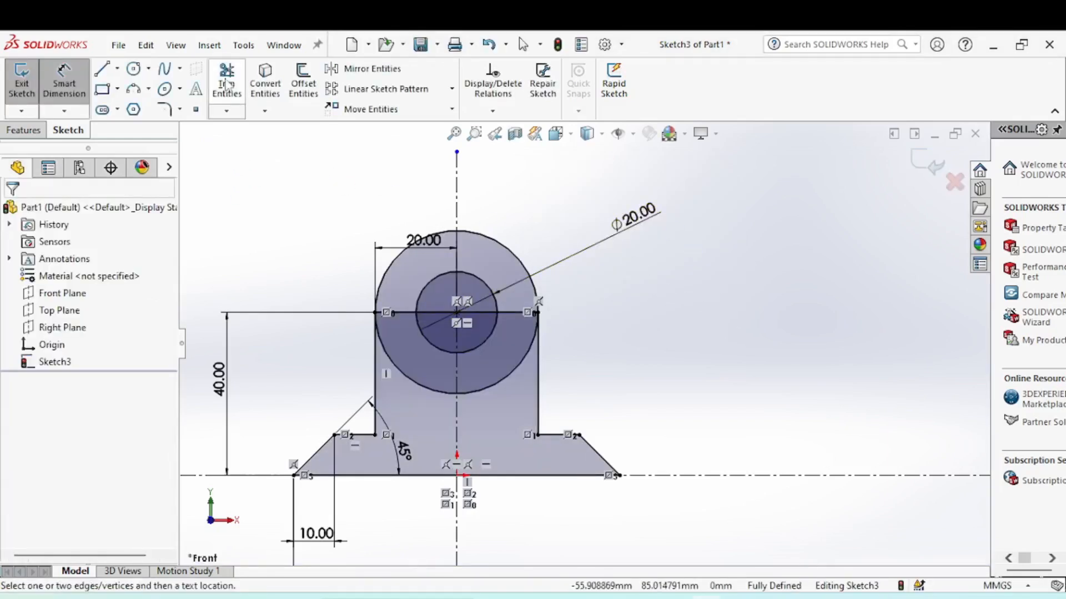
Step: Power-trim the upper halves of both circles and the top-edge segment inside the inner circle
left_click(227, 82)
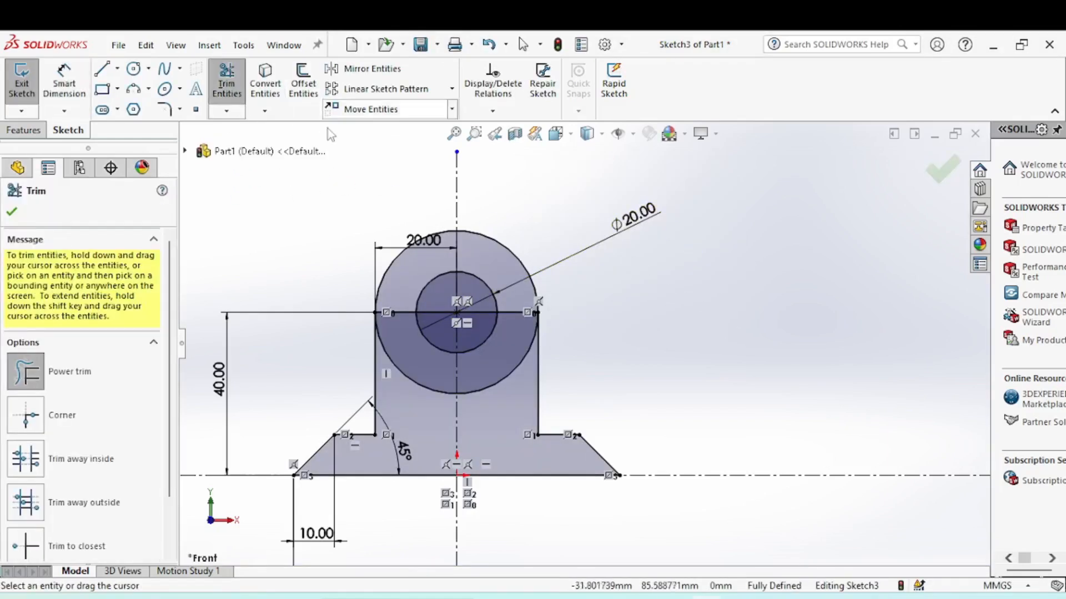
left_click_drag(468, 239, 520, 243)
mouse_move(406, 207)
left_mouse_down()
mouse_move(433, 253)
mouse_move(457, 252)
mouse_move(456, 282)
mouse_move(504, 284)
mouse_move(462, 326)
left_mouse_up()
left_click_drag(437, 291, 434, 317)
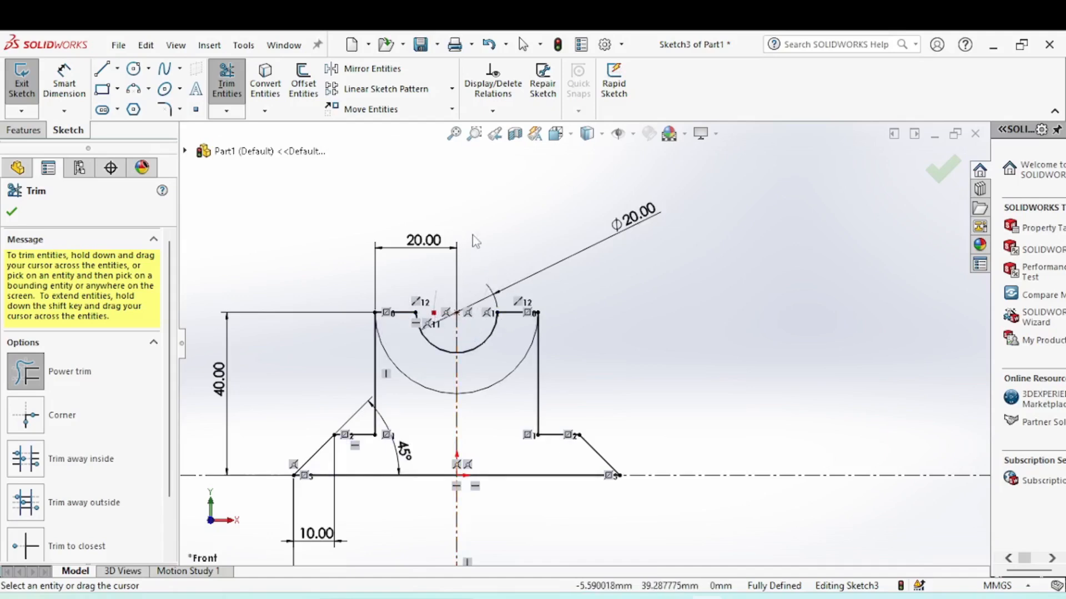
left_click(13, 213)
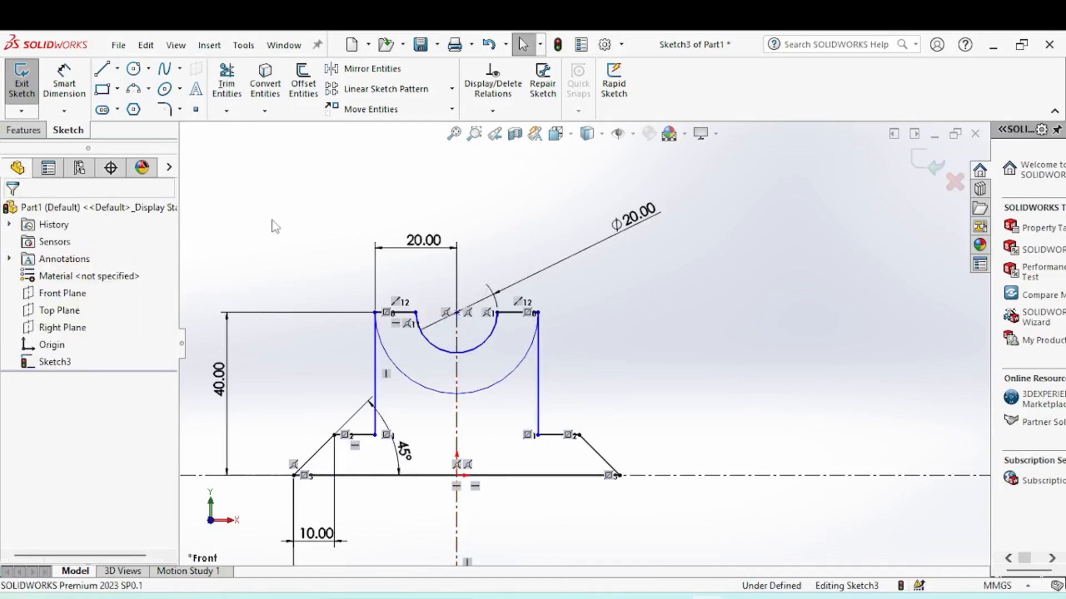
Step: Add a 40 mm dimension between the two outer top corners of the profile
right_click(272, 205)
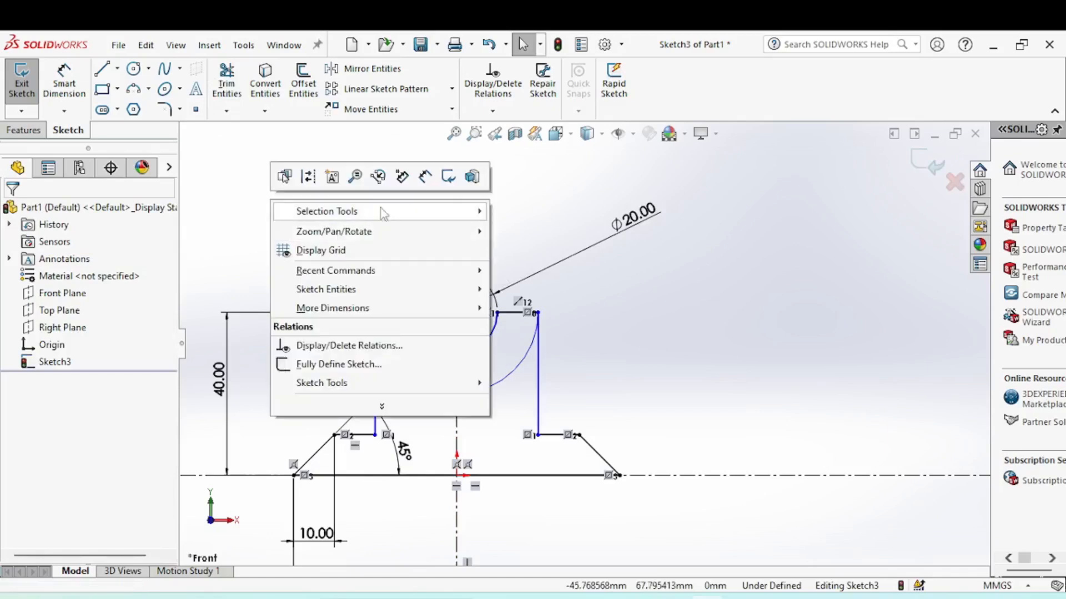
left_click(424, 179)
left_click(376, 313)
left_click(538, 313)
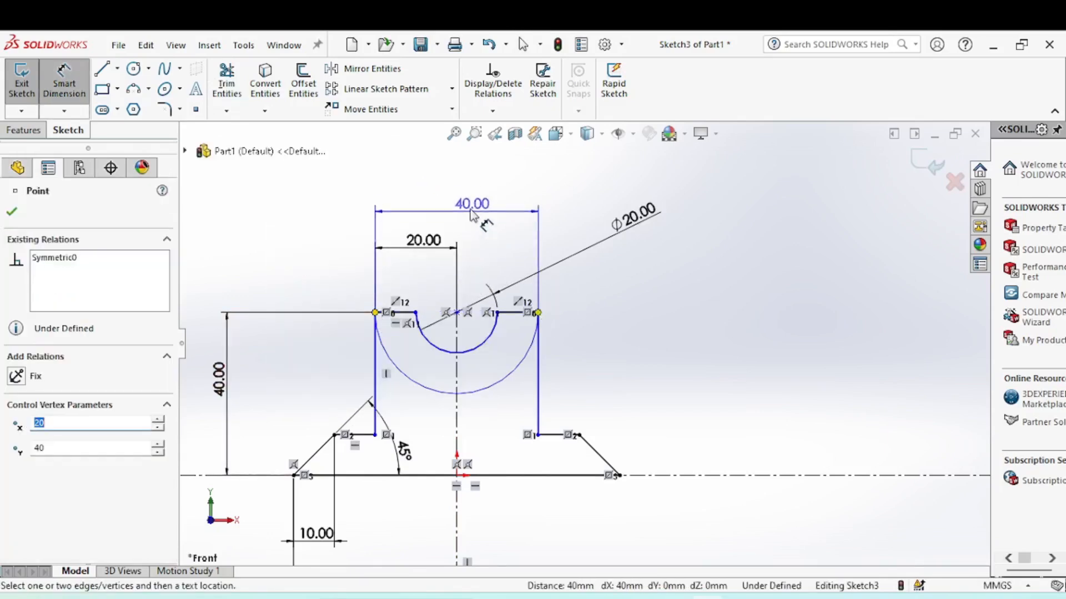
left_click(505, 210)
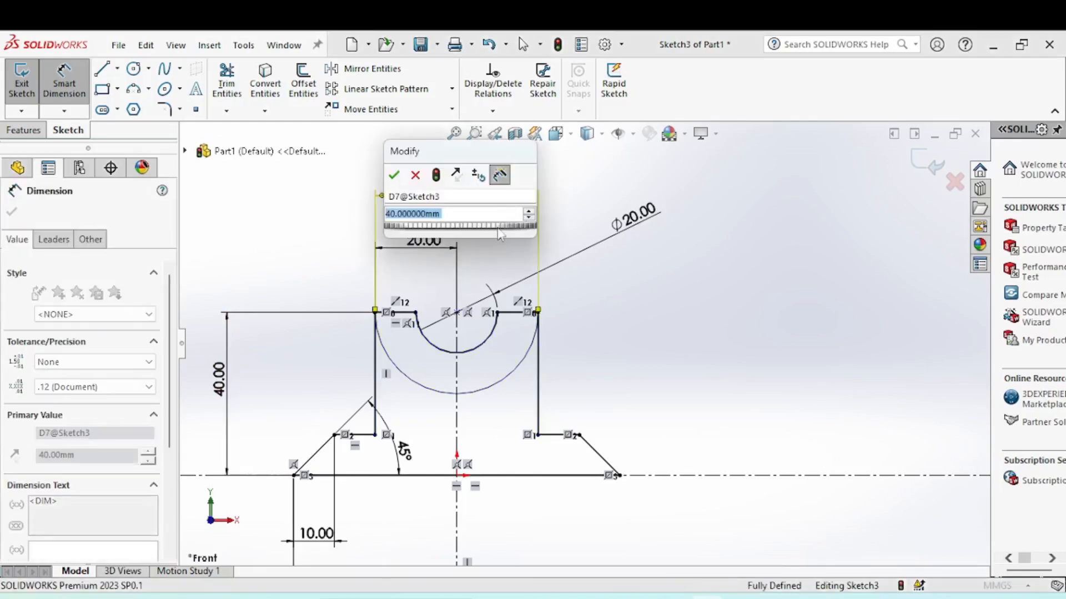
left_click(394, 177)
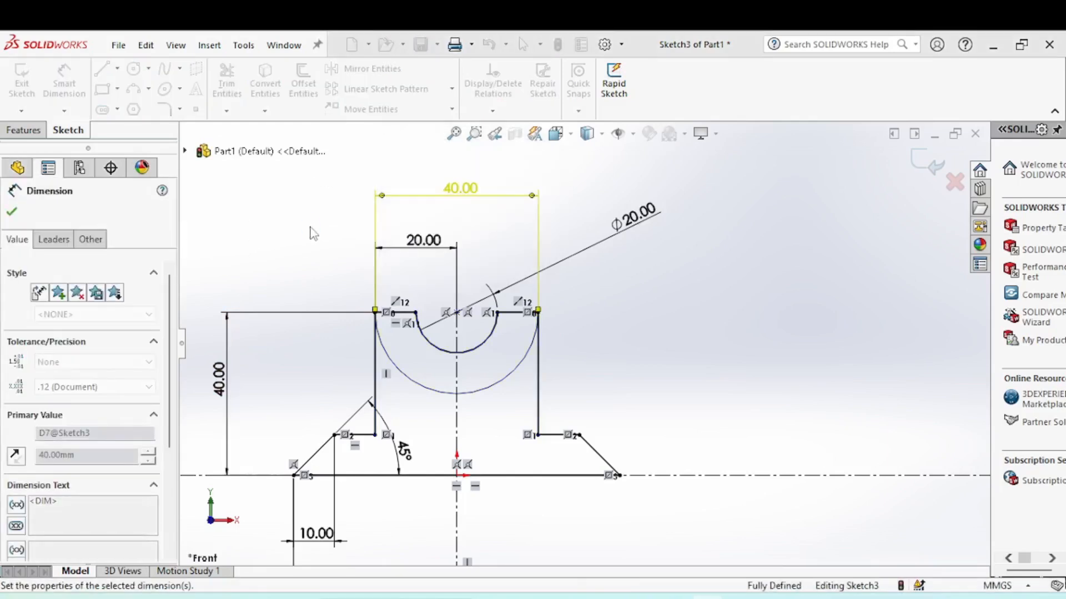
left_click(304, 229)
scroll(301, 224, "up", 3)
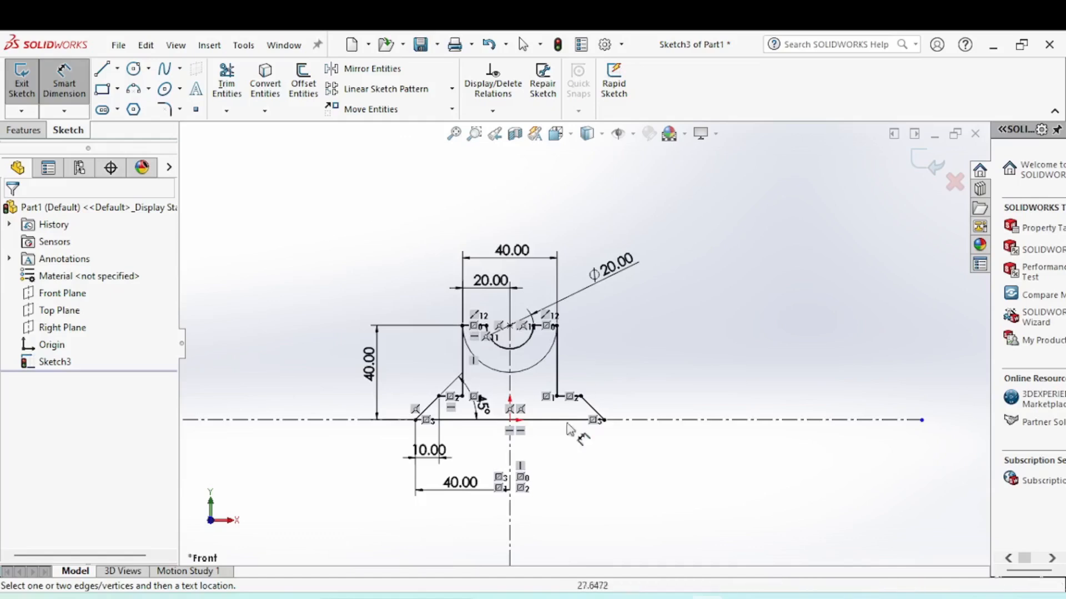
scroll(533, 440, "down", 1)
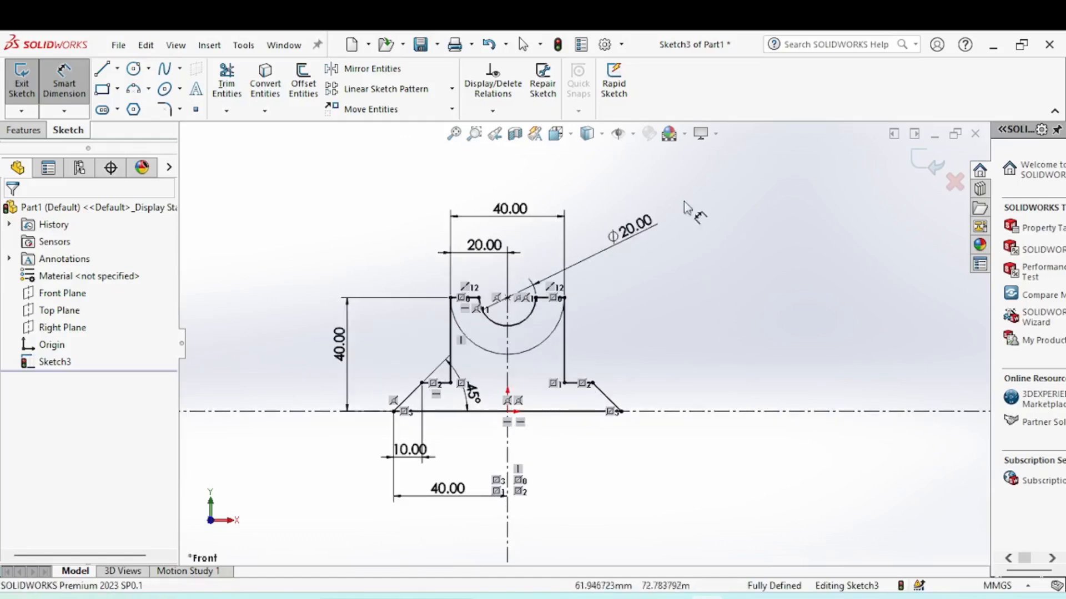
Step: Show the sketch in isometric view and consult the reference drawing sir-01.png for the bracket's extrusion depth
left_click(24, 130)
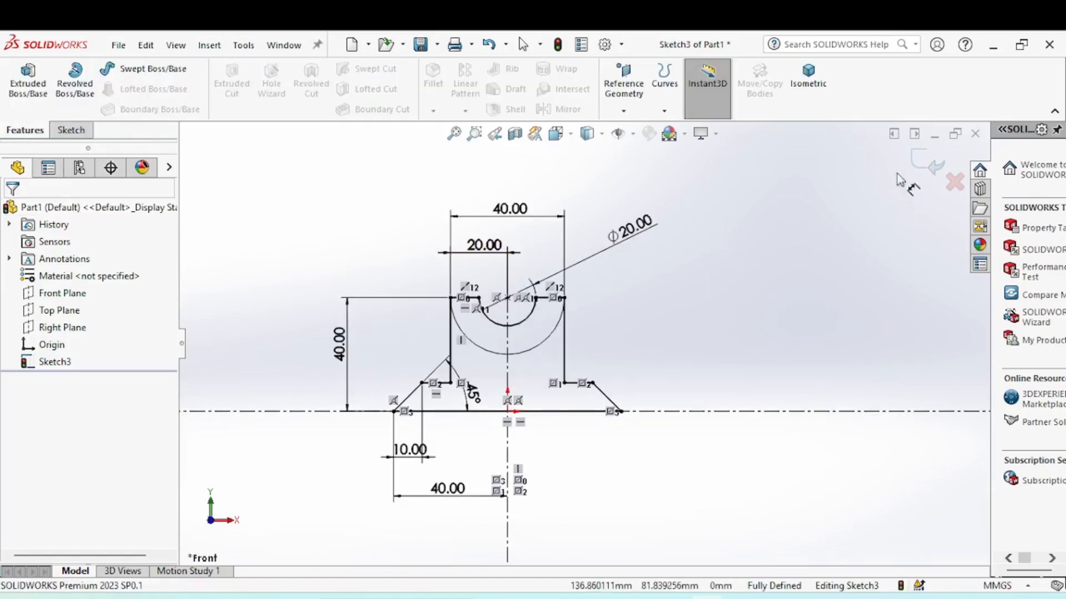
left_click(809, 113)
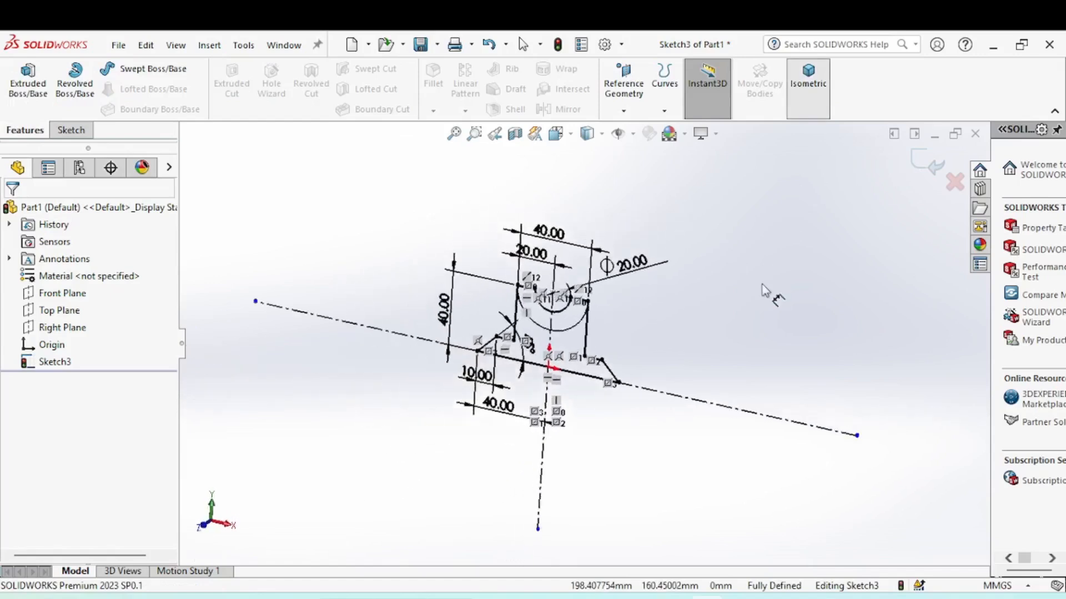
scroll(668, 274, "down", 8)
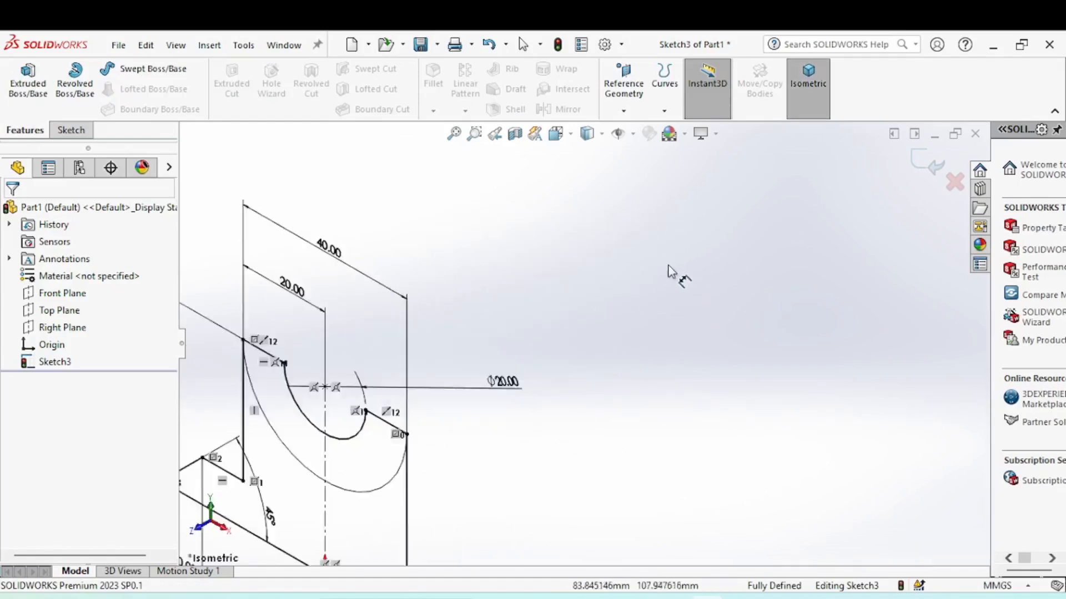
scroll(683, 278, "up", 3)
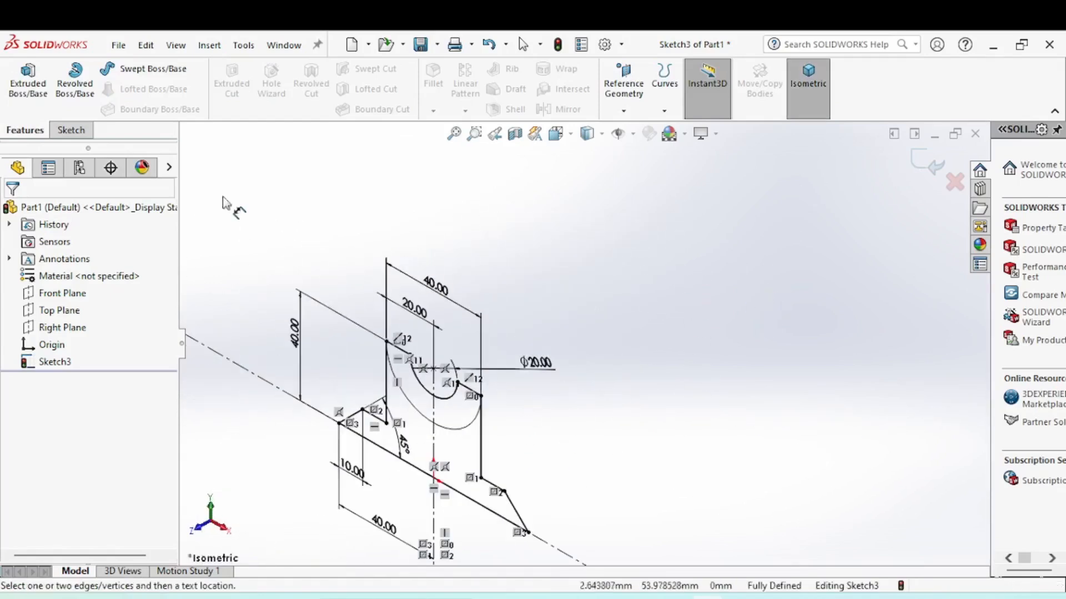
left_click(783, 598)
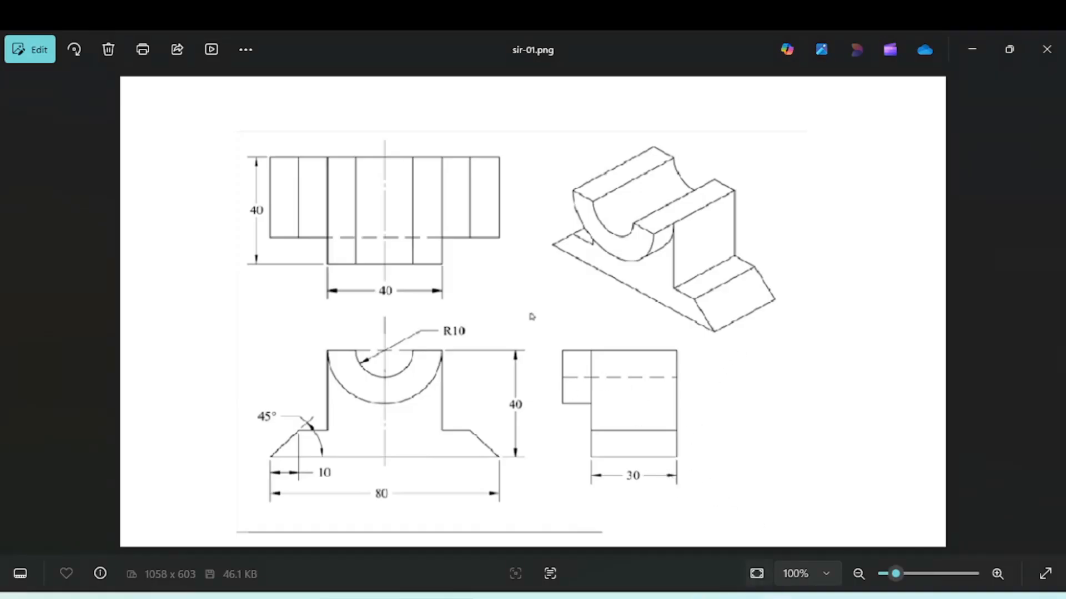
left_click(744, 597)
Step: Extrude the bracket body and the half-ring region of the front sketch together as a 30 mm blind boss
left_click(32, 96)
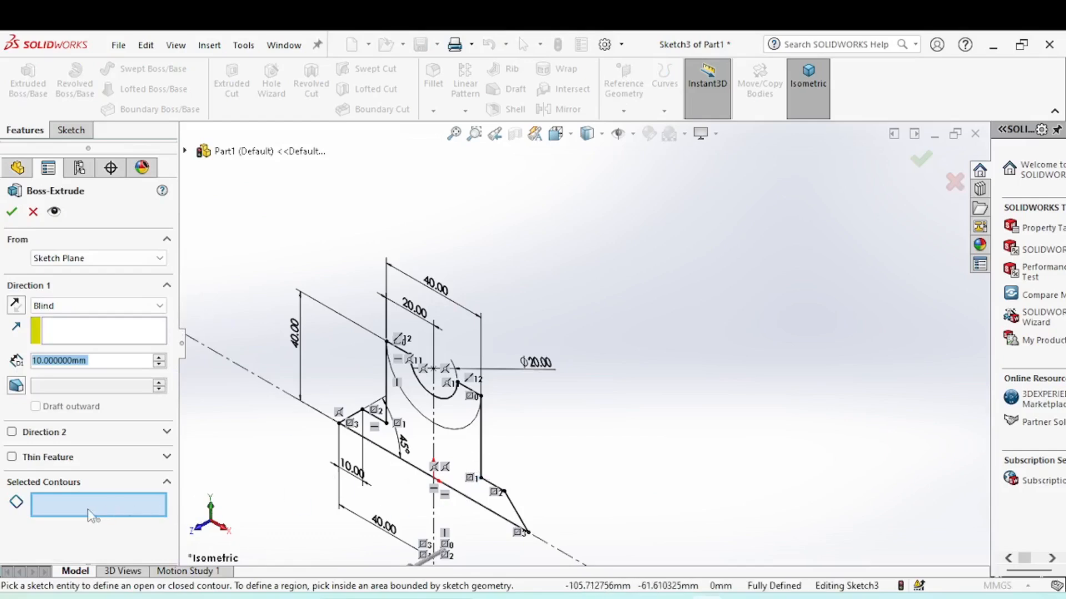
left_click(455, 419)
left_click(447, 430)
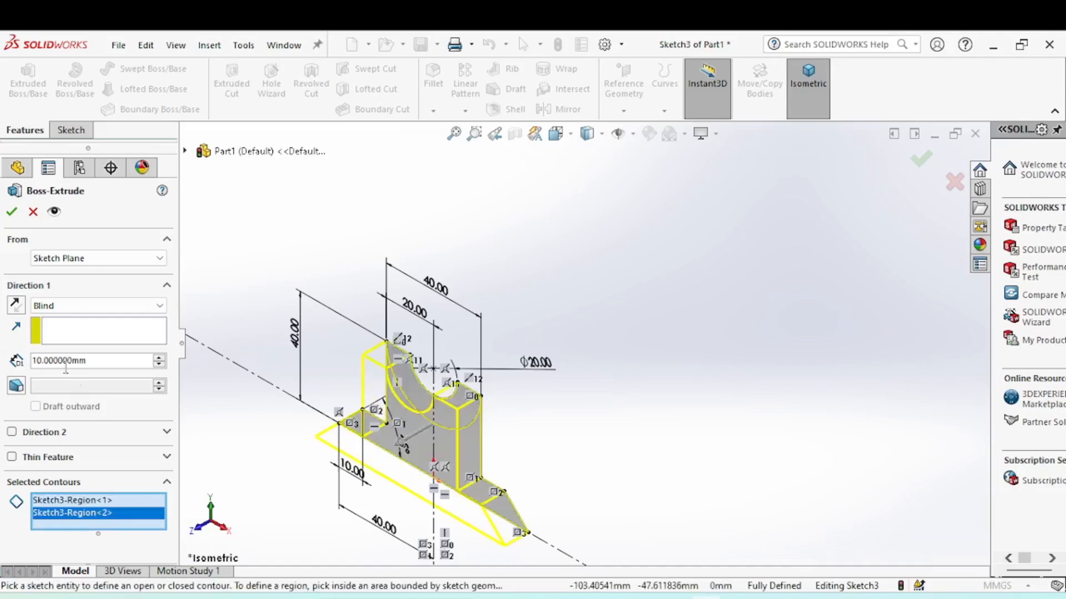
left_click(100, 362)
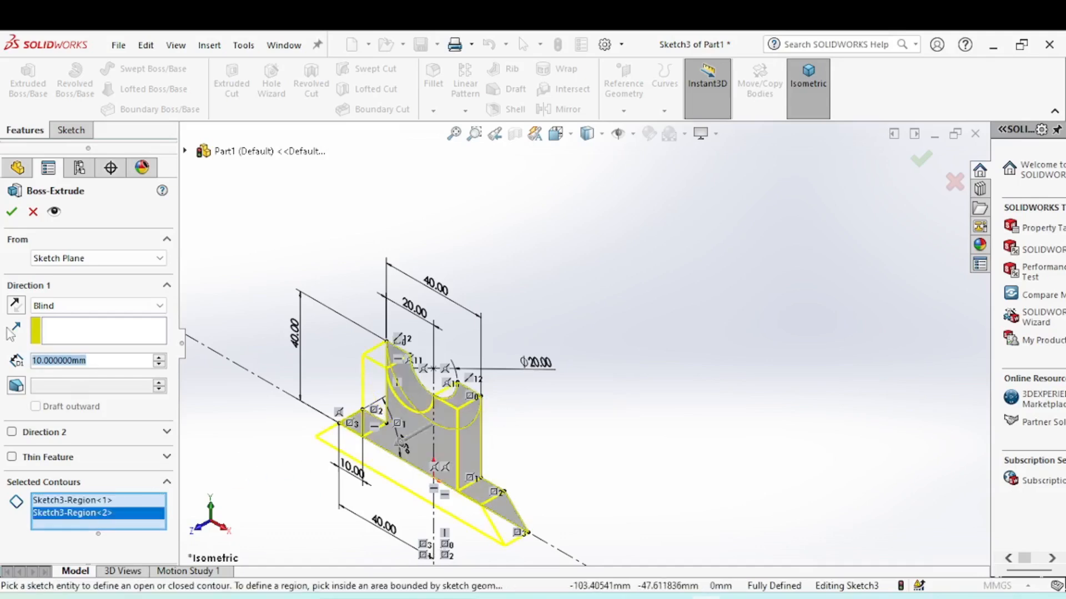
type("30")
key("Return")
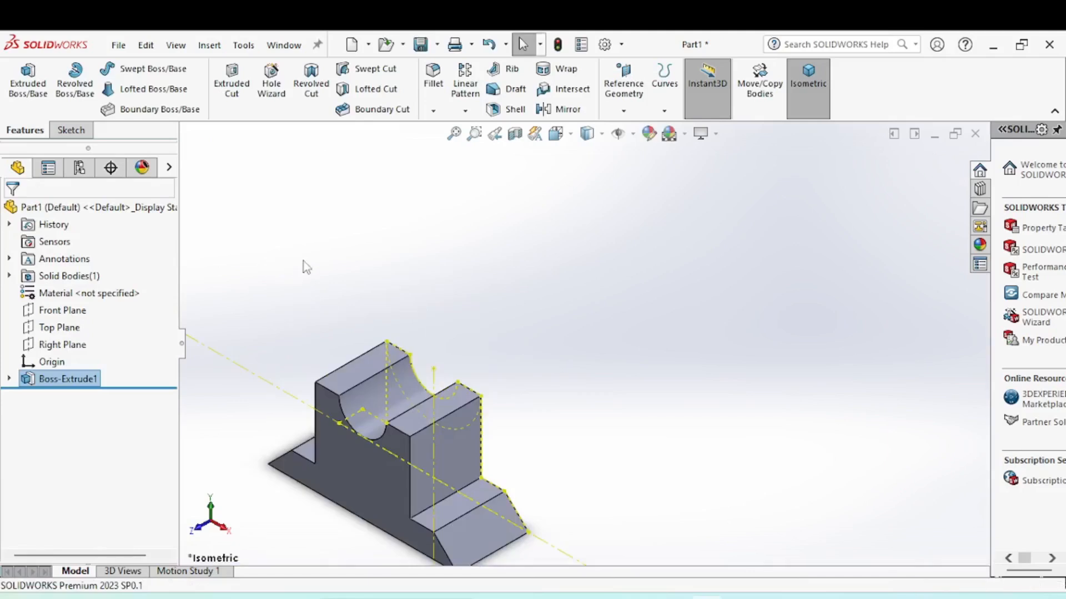
Step: Start a second Boss-Extrude from the first extrusion's sketch, choosing the half-ring region between the two arcs as its contour
middle_click_drag(489, 269, 449, 331)
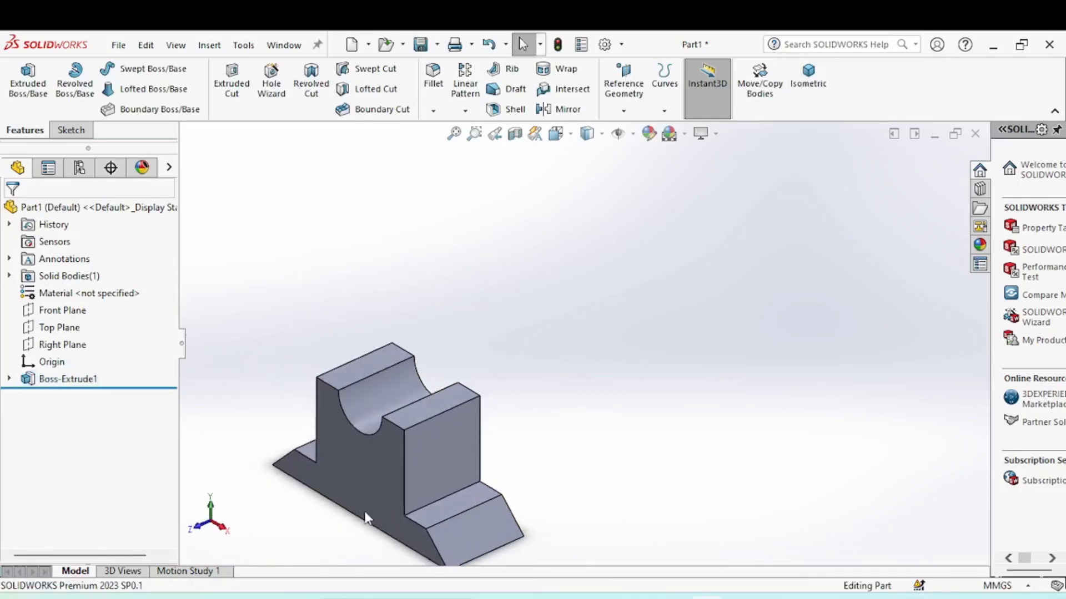
key("z")
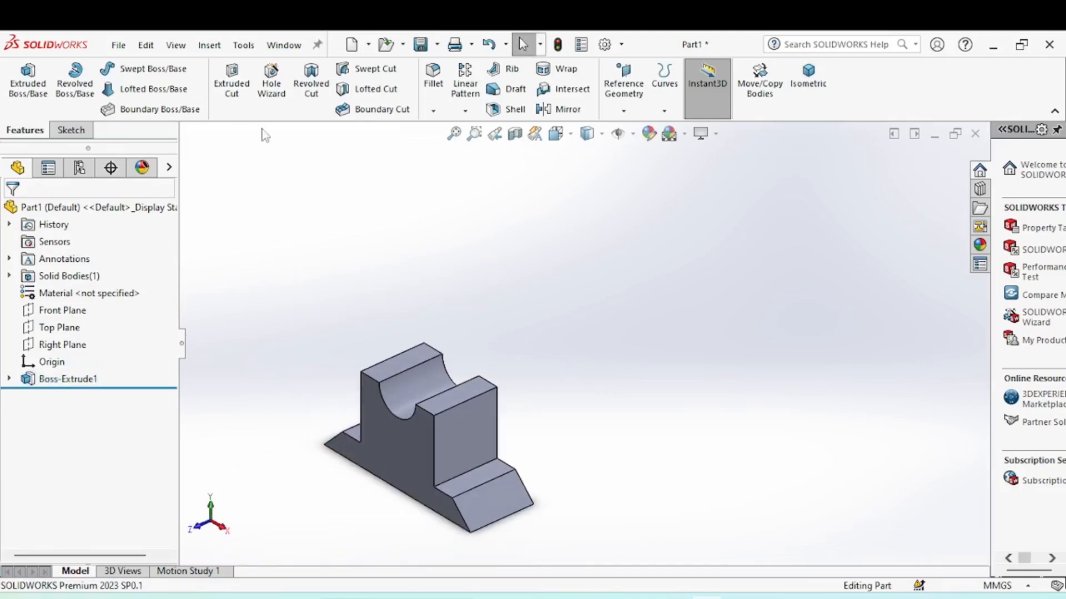
left_click(29, 87)
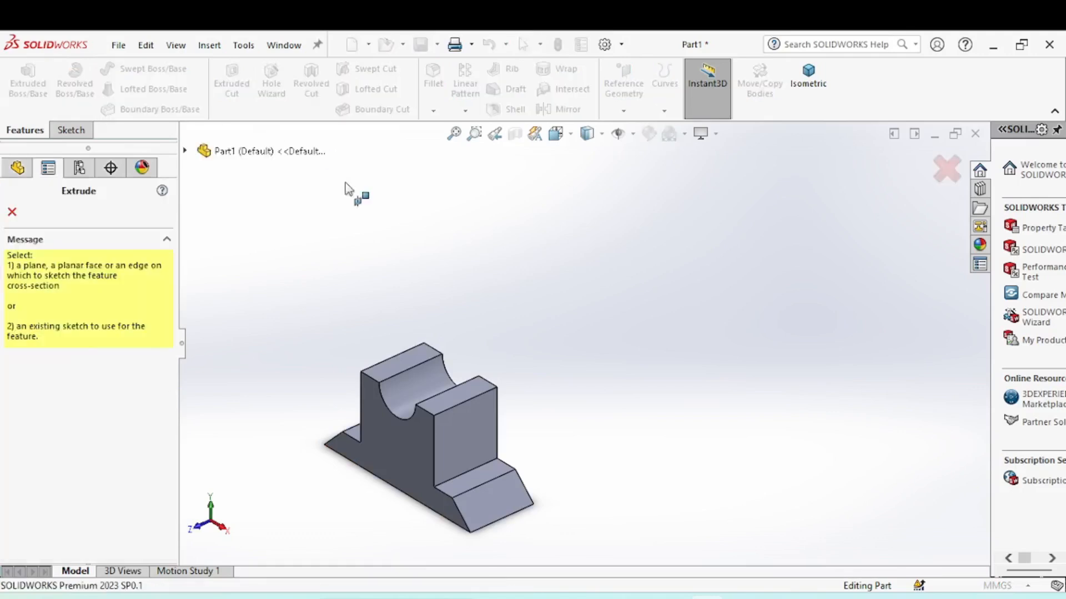
left_click(185, 152)
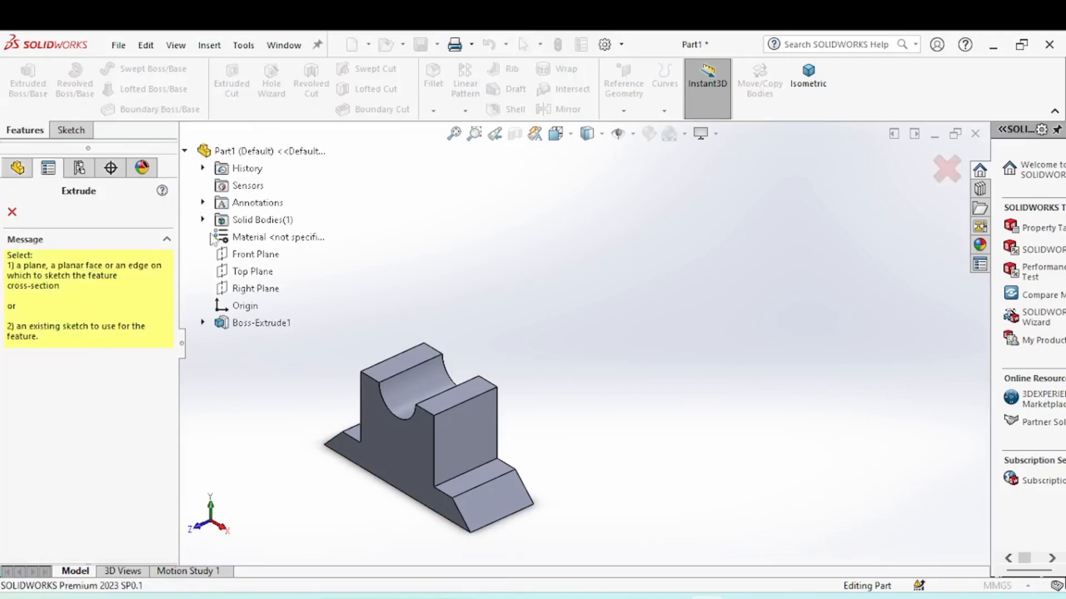
left_click(203, 323)
left_click(251, 339)
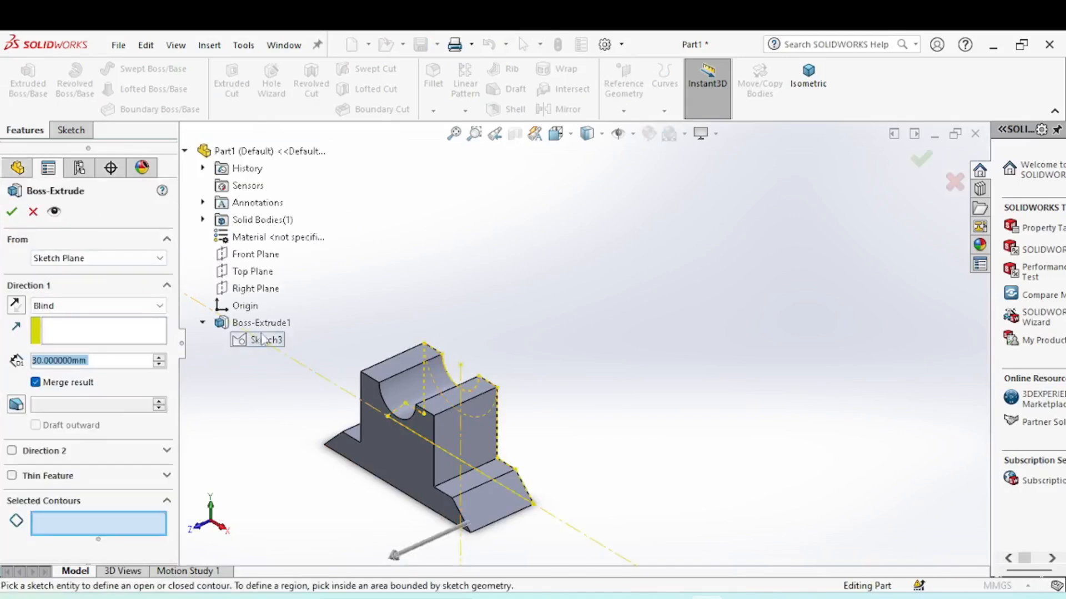
left_click(88, 528)
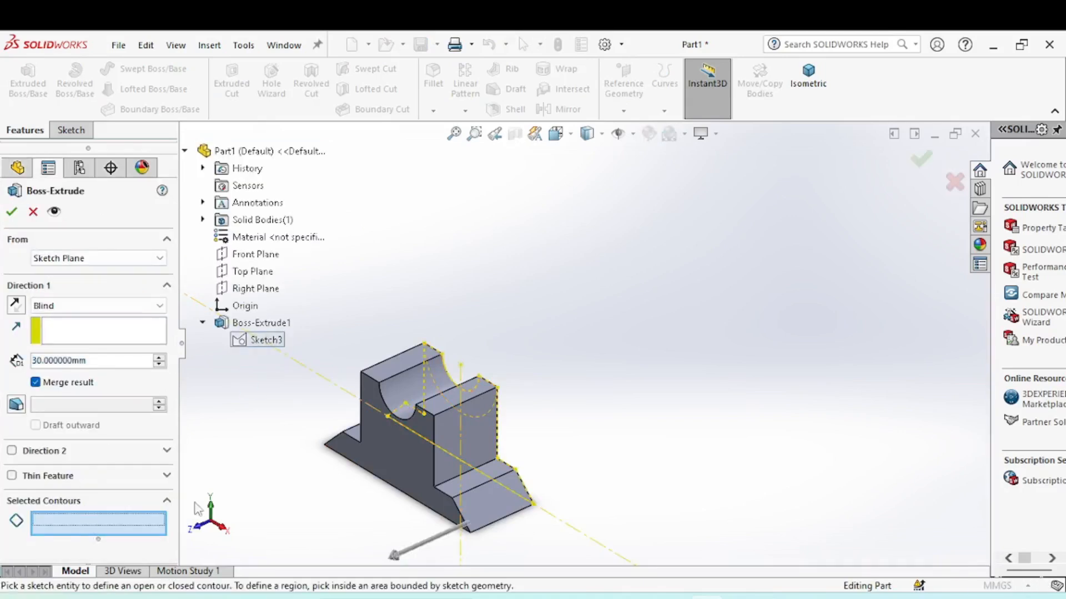
mouse_move(547, 447)
middle_mouse_down()
mouse_move(405, 452)
mouse_move(525, 408)
middle_mouse_up()
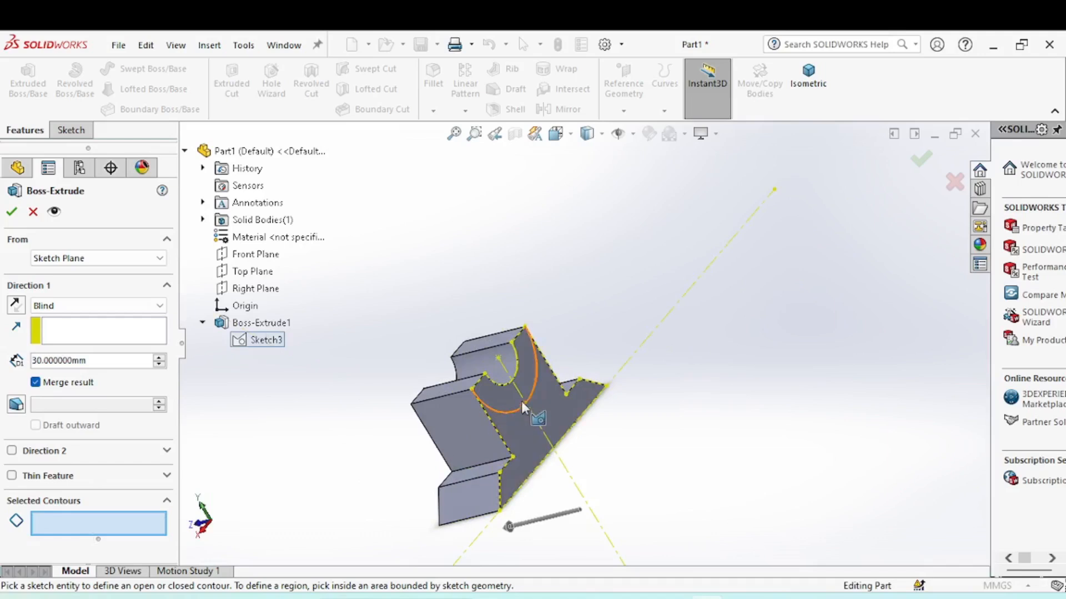
left_click(520, 404)
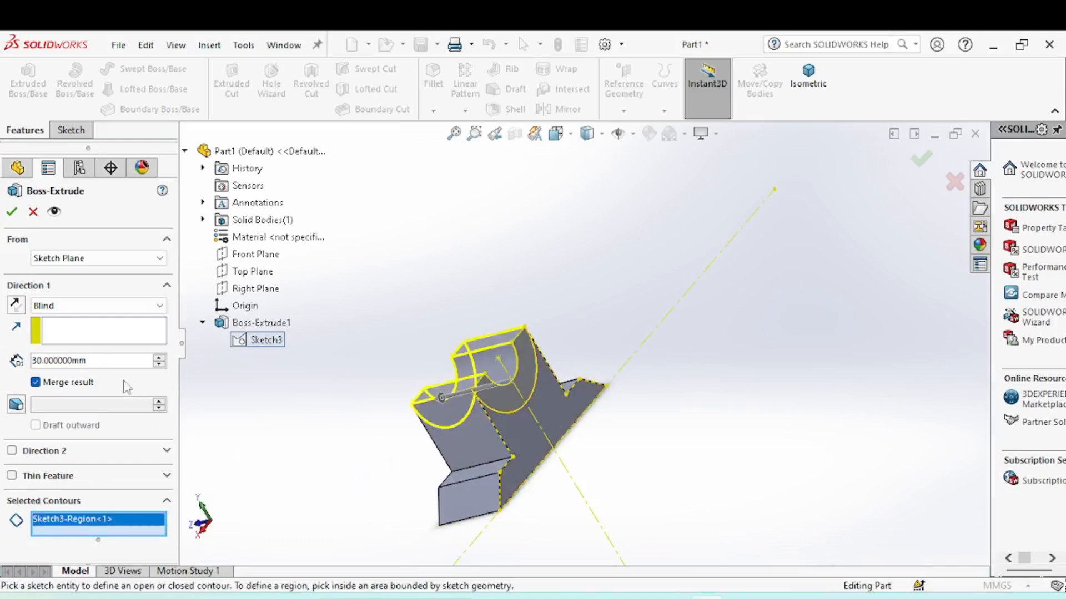
Step: Check the cradle's depth in sir-01.png and complete its blind extrusion at 40 mm, merged with the body
left_click(774, 598)
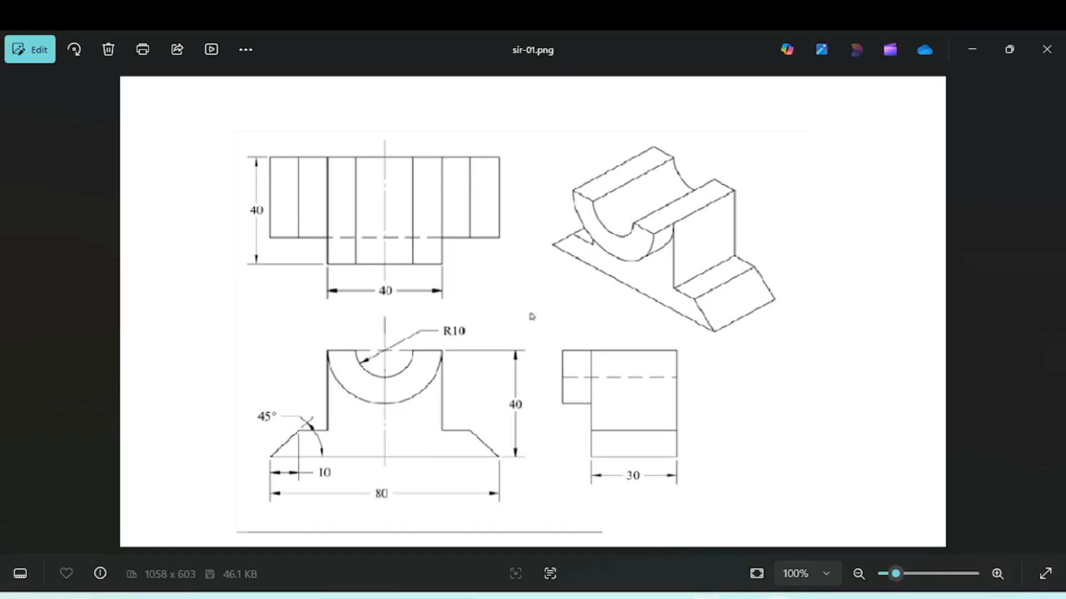
key("alt+Tab")
double_click(97, 364)
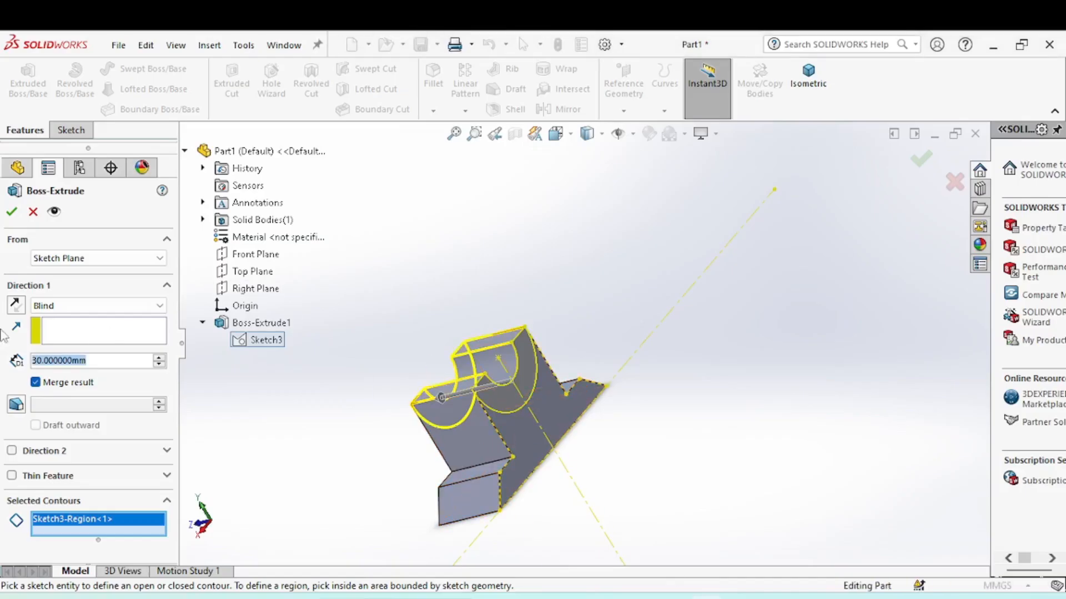
type("40")
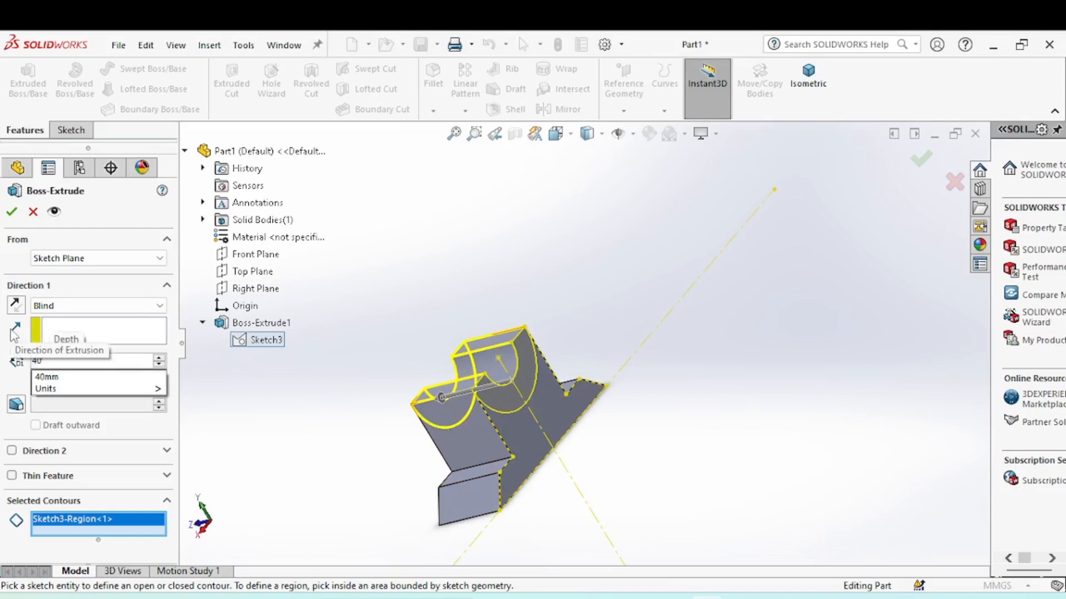
key("Return")
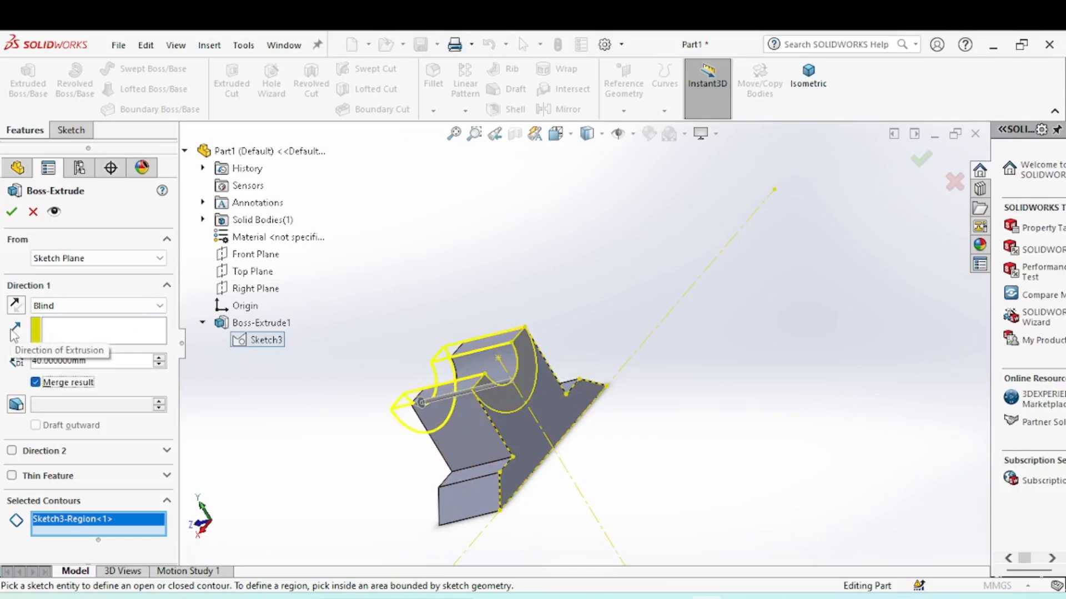
left_click(11, 211)
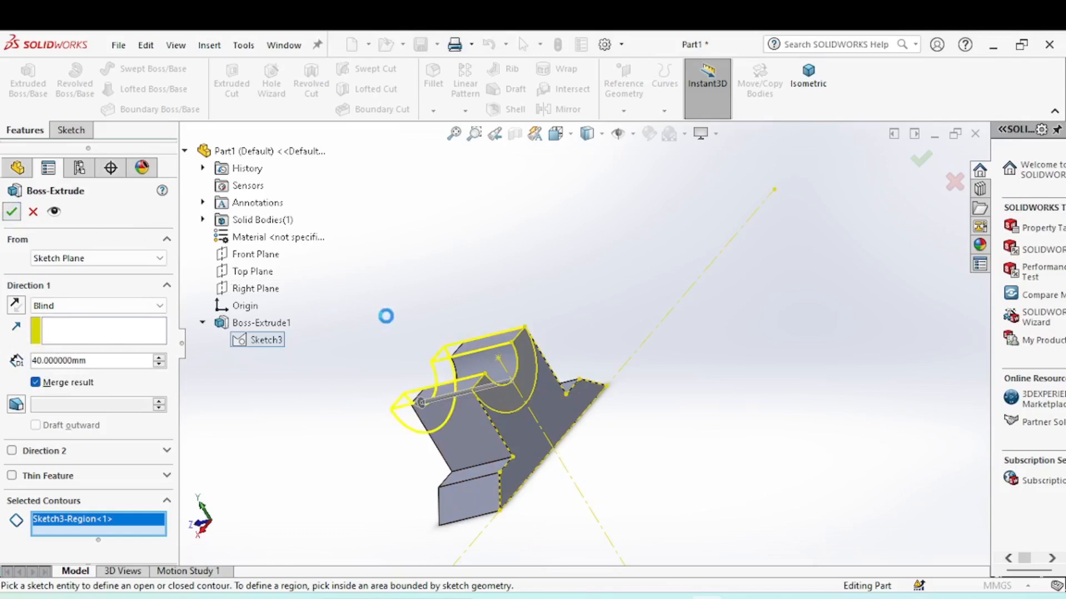
middle_click_drag(424, 266, 616, 361)
middle_click_drag(721, 287, 627, 398)
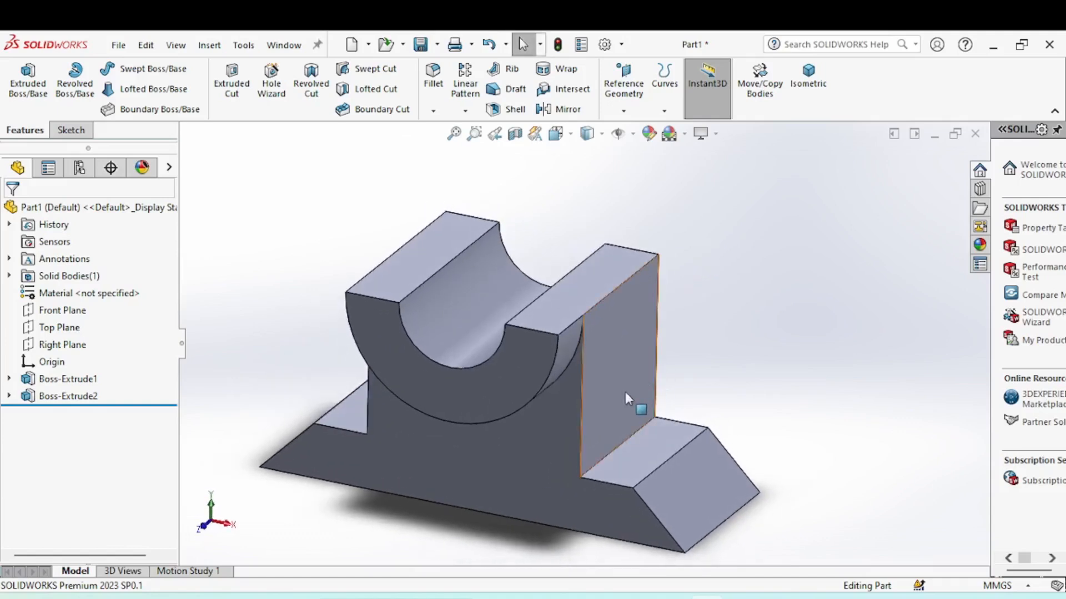